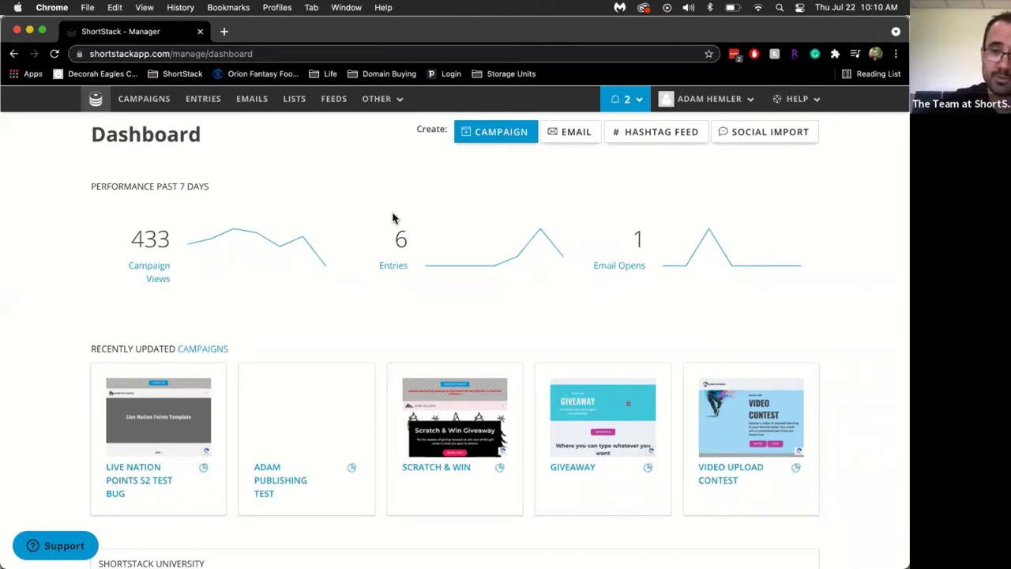
Step: Start a new campaign from the Points for Actions Giveaway template
click(491, 135)
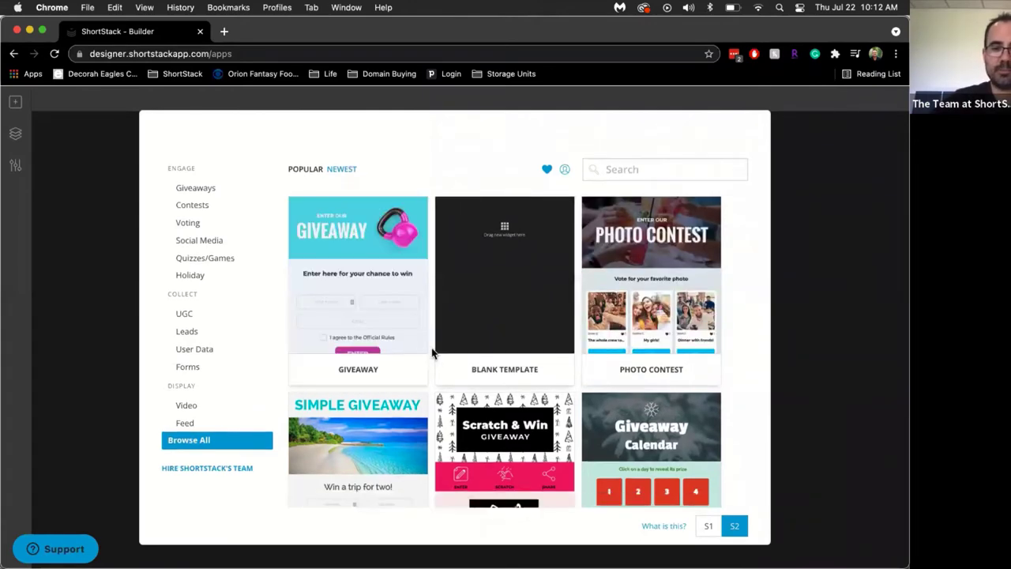
scroll(434, 351, down, 5)
scroll(430, 359, down, 7)
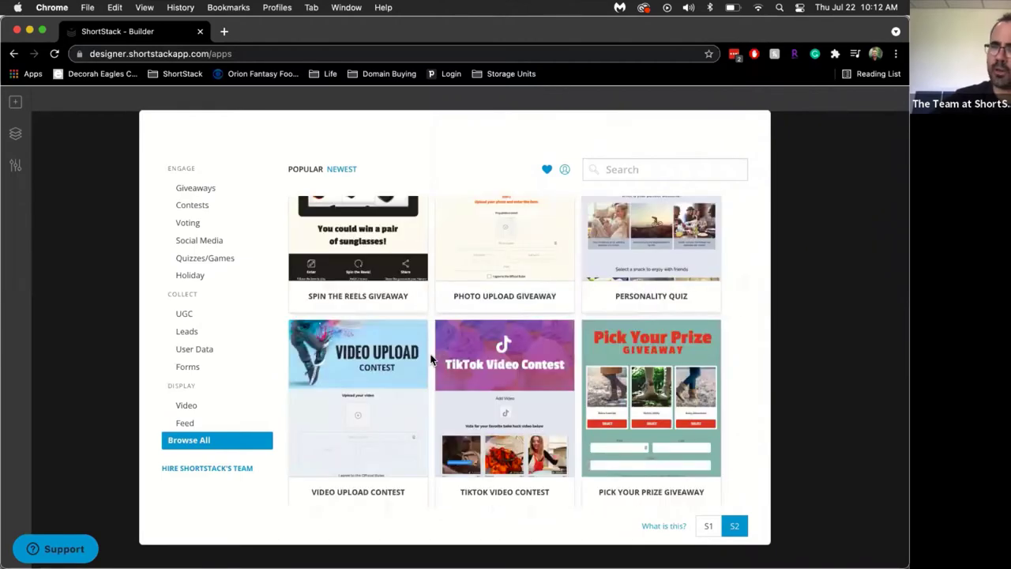
scroll(430, 359, down, 6)
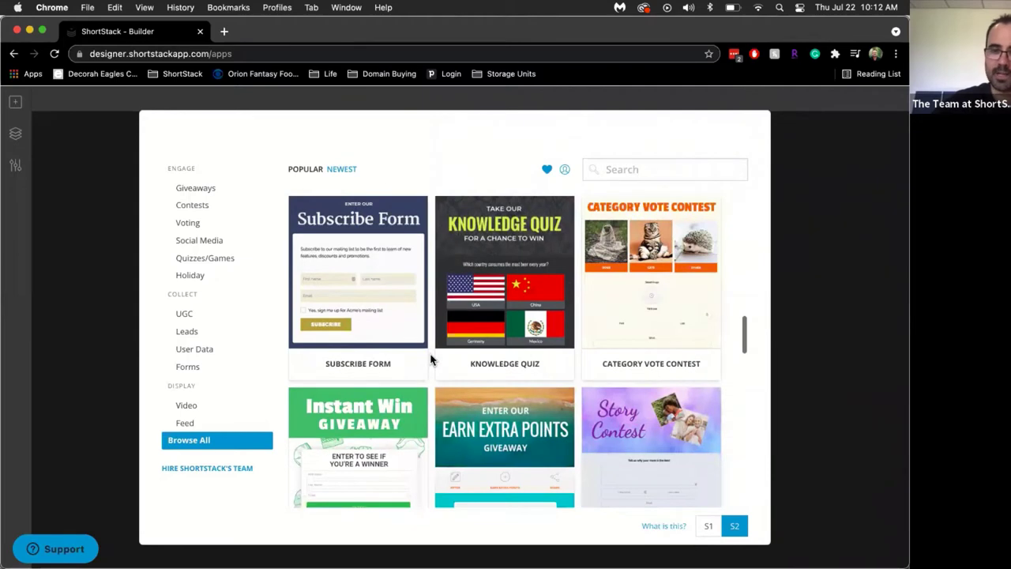
scroll(430, 359, down, 2)
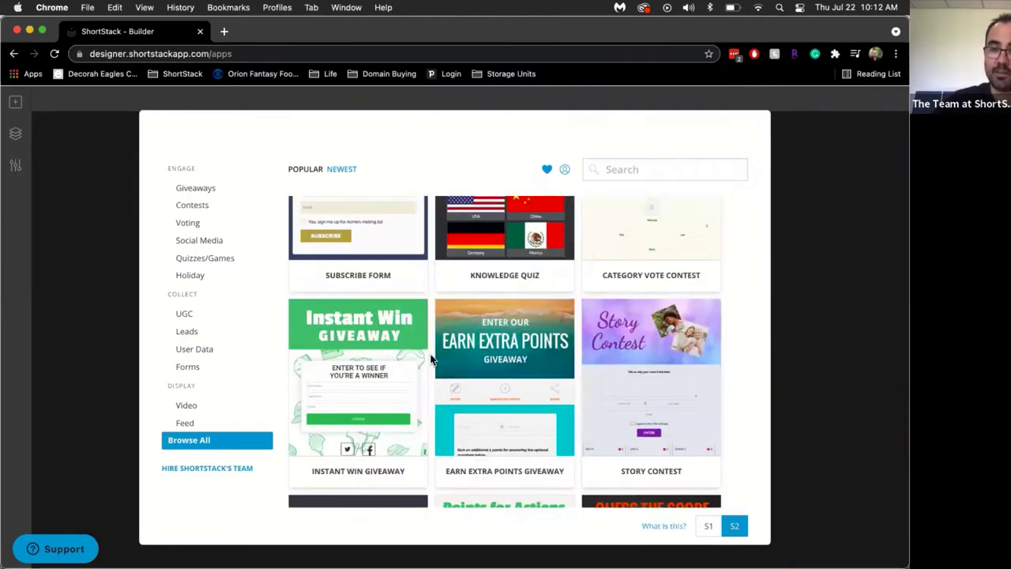
scroll(430, 359, down, 3)
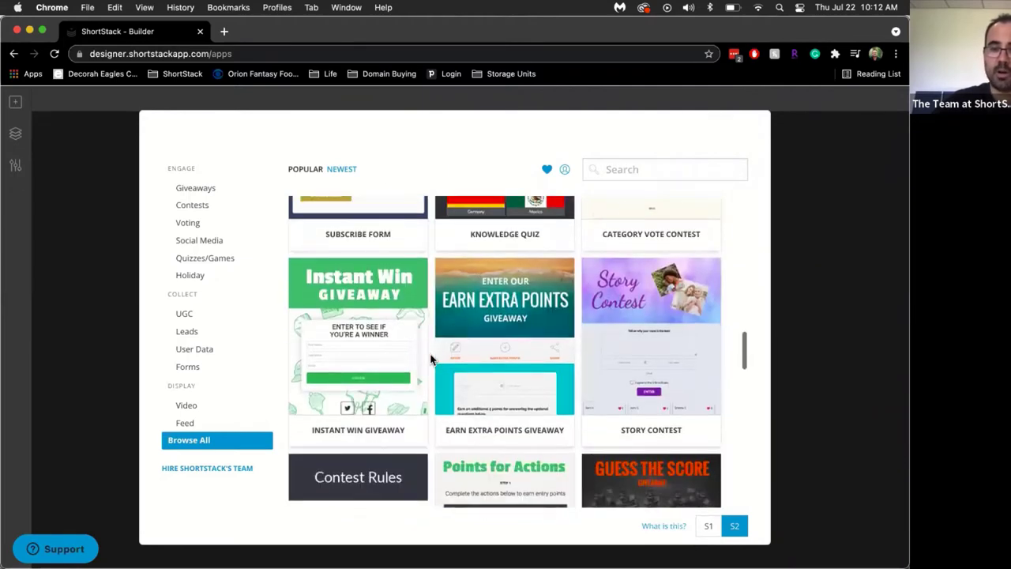
scroll(431, 360, down, 1)
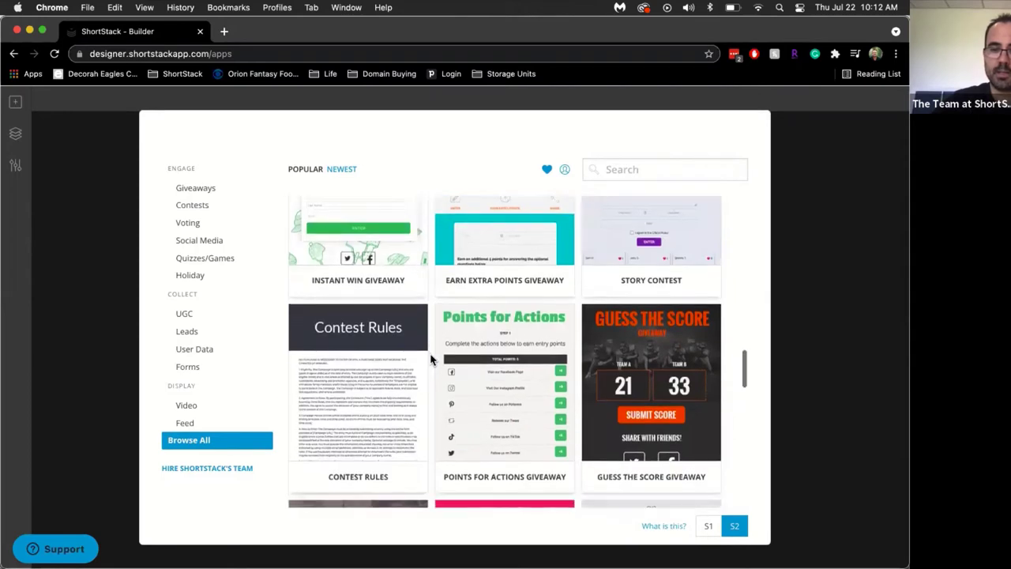
scroll(430, 359, up, 1)
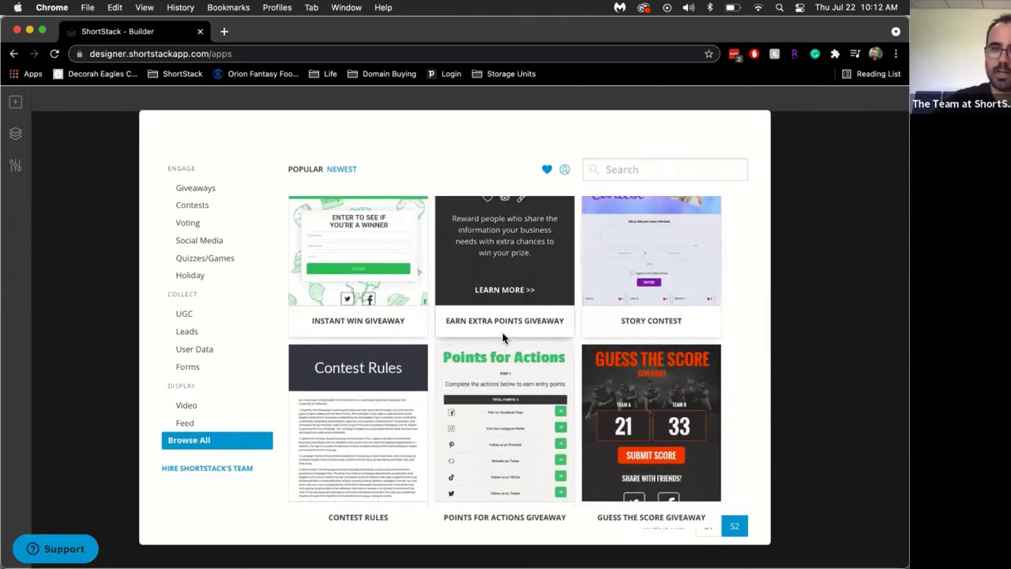
scroll(473, 484, down, 1)
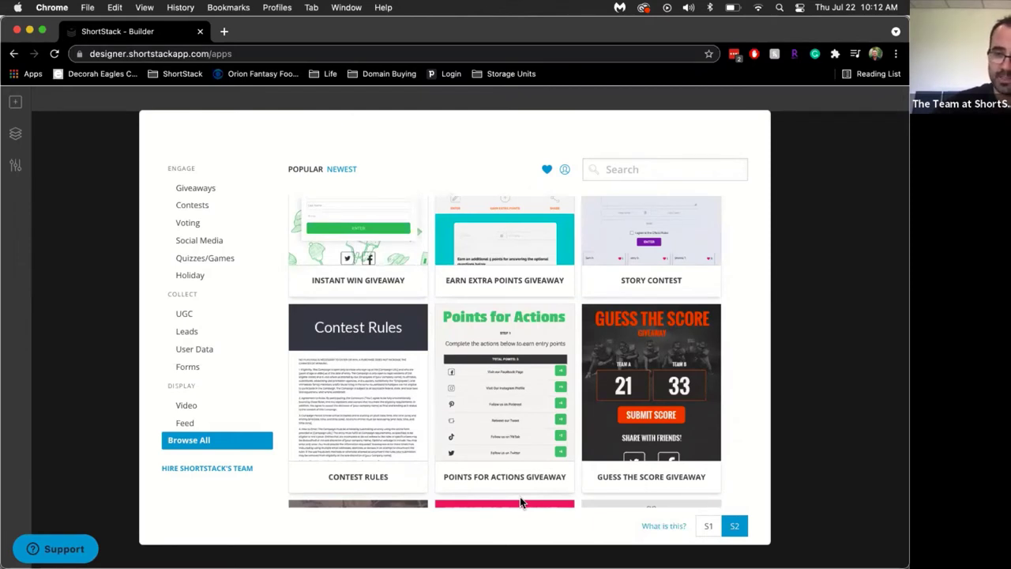
mouse_move(518, 365)
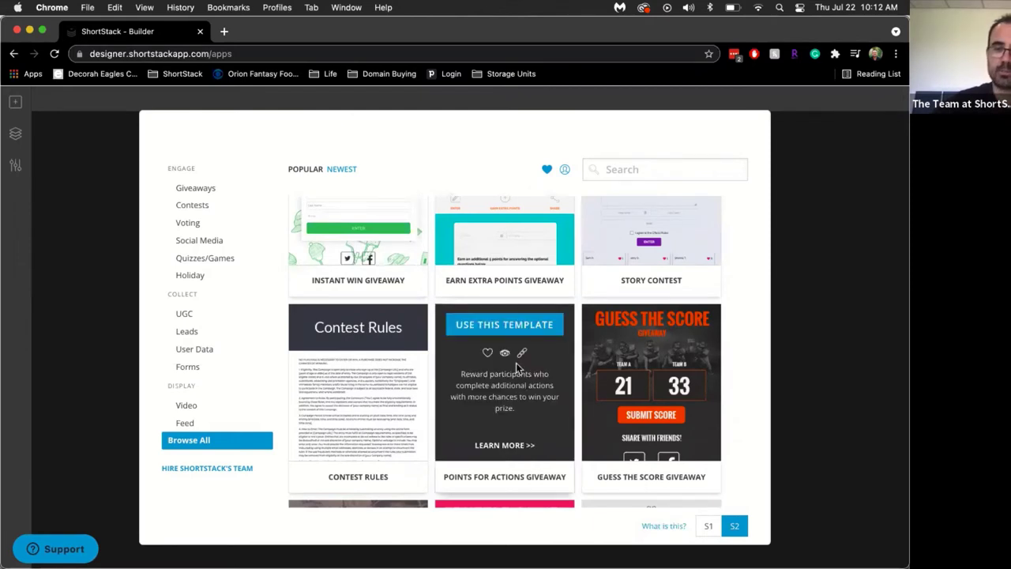
click(503, 325)
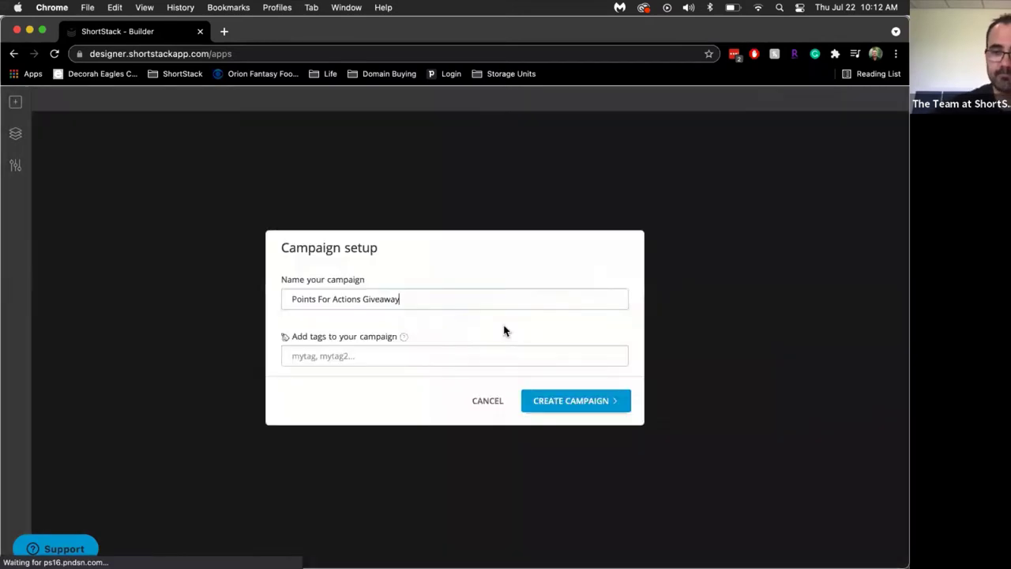
Step: Name the campaign "Points for Actions Webinar Example" and create it
key(super+a)
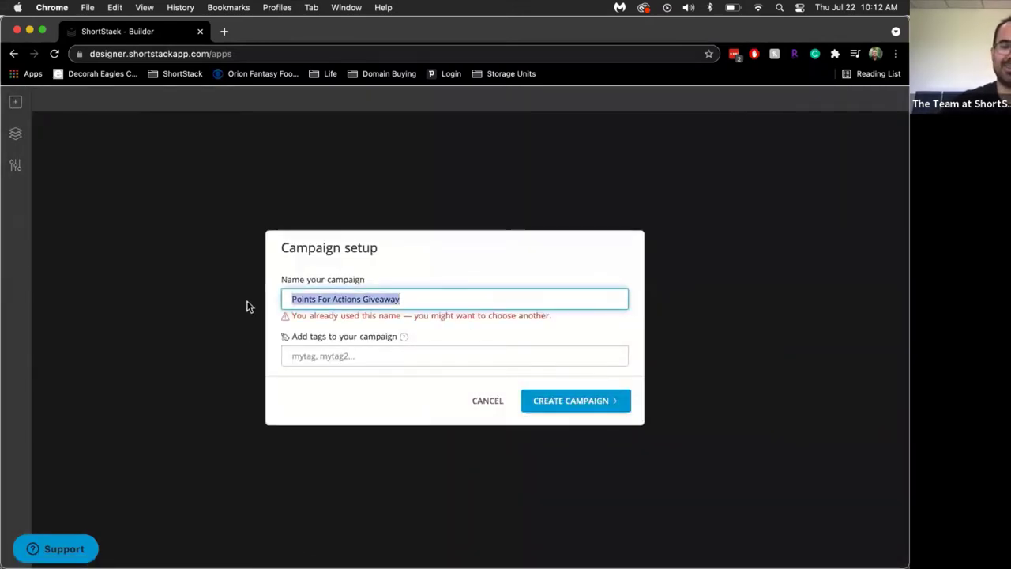
text(Point)
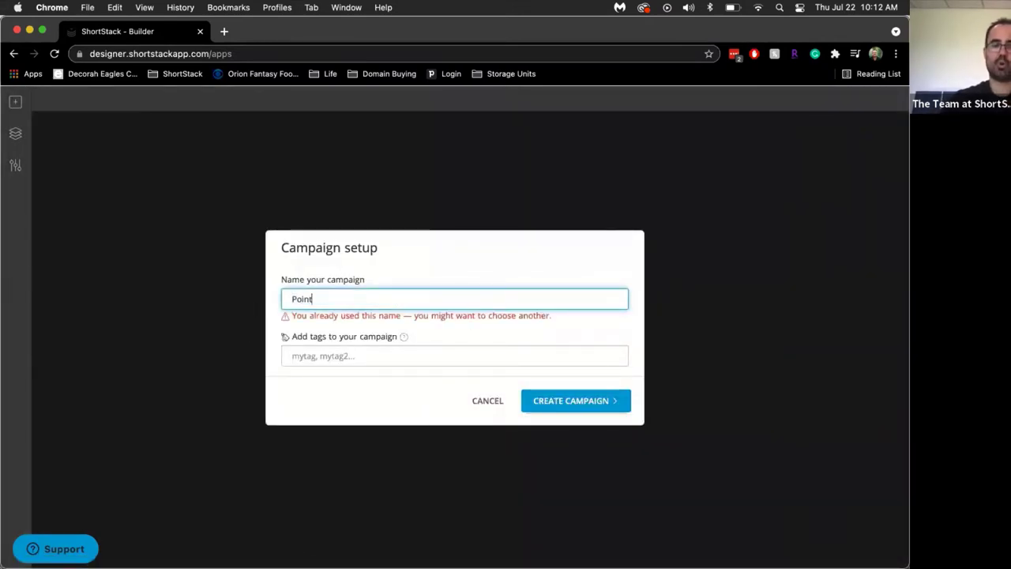
text(s for Actions Webinar )
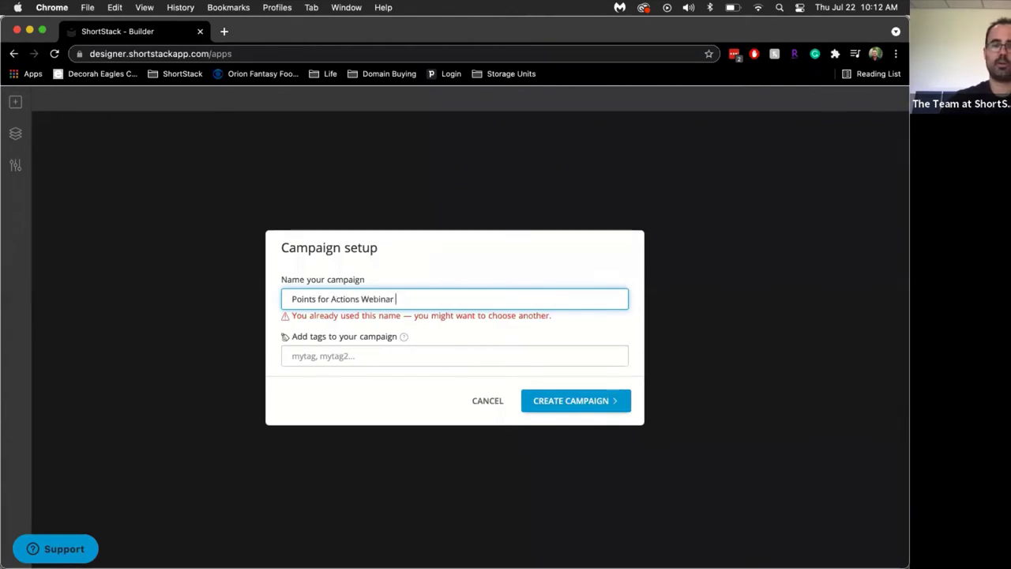
text(Example)
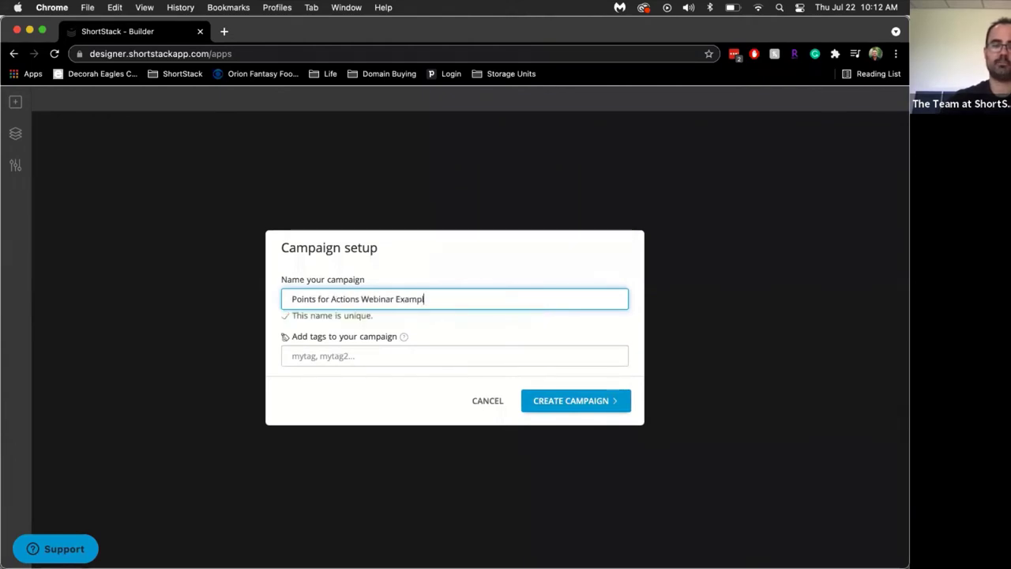
click(557, 401)
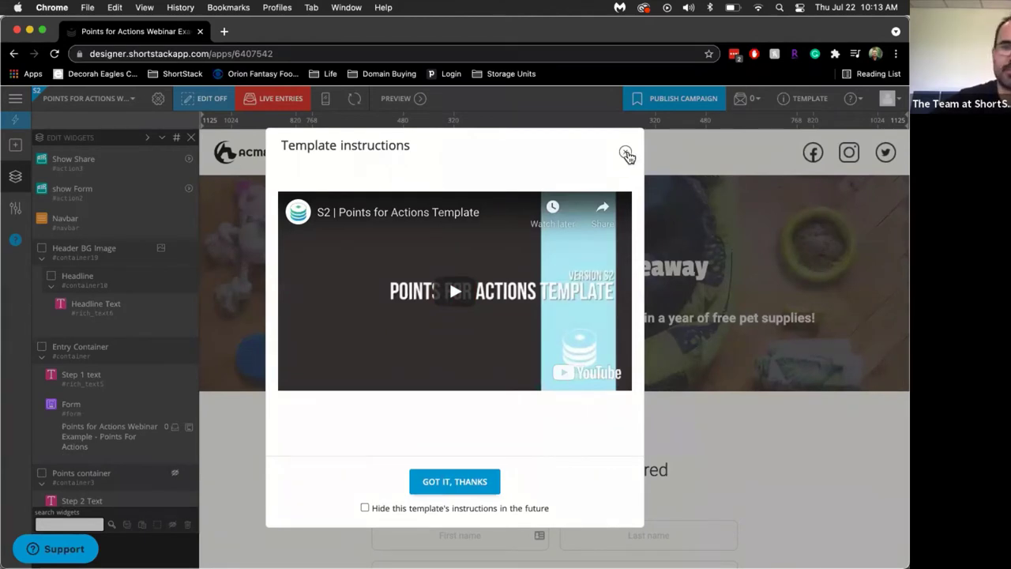
Step: Dismiss the template instructions, look over the giveaway page and open the campaign's publishing options
key(Escape)
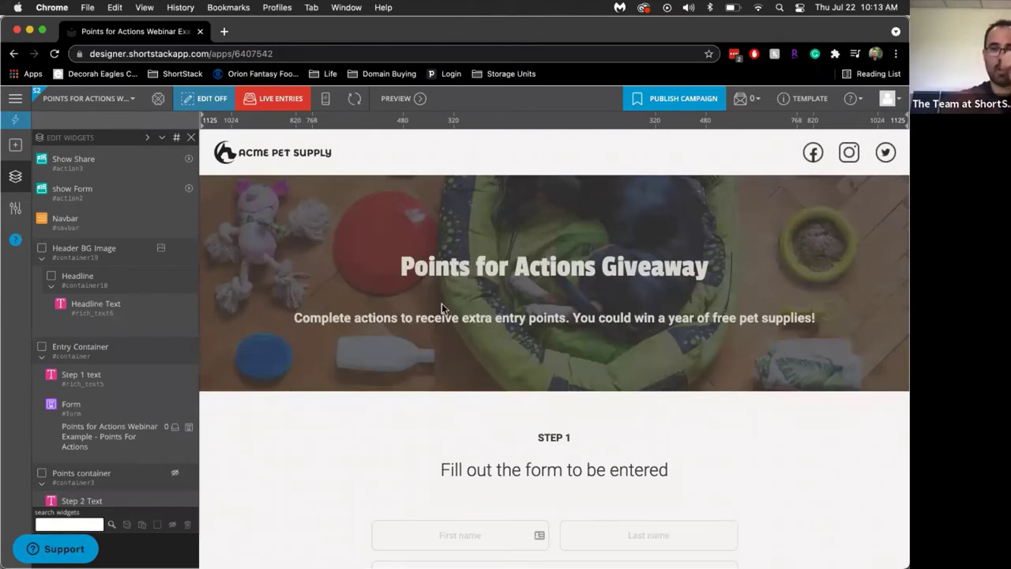
scroll(544, 335, down, 10)
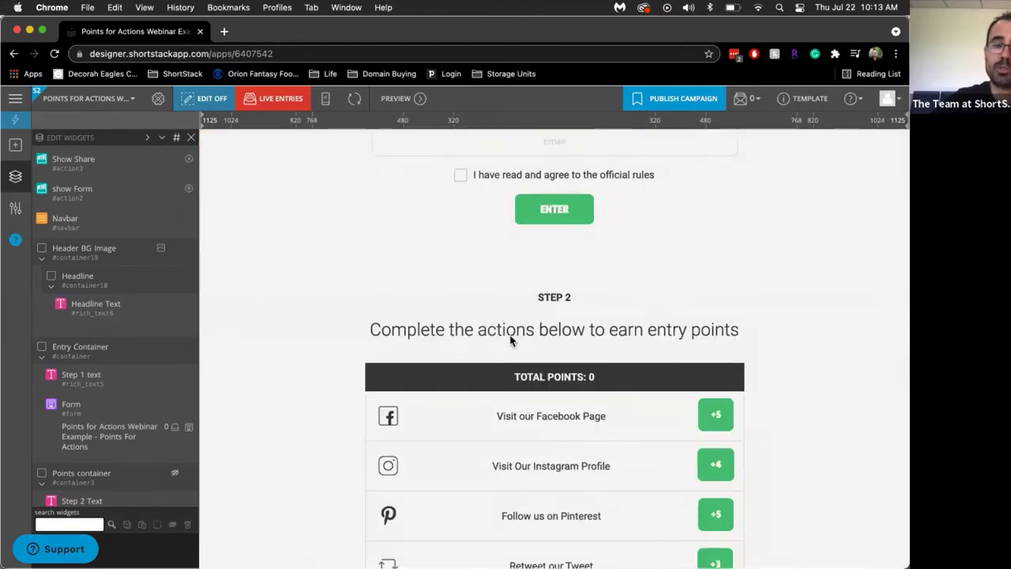
scroll(506, 285, up, 5)
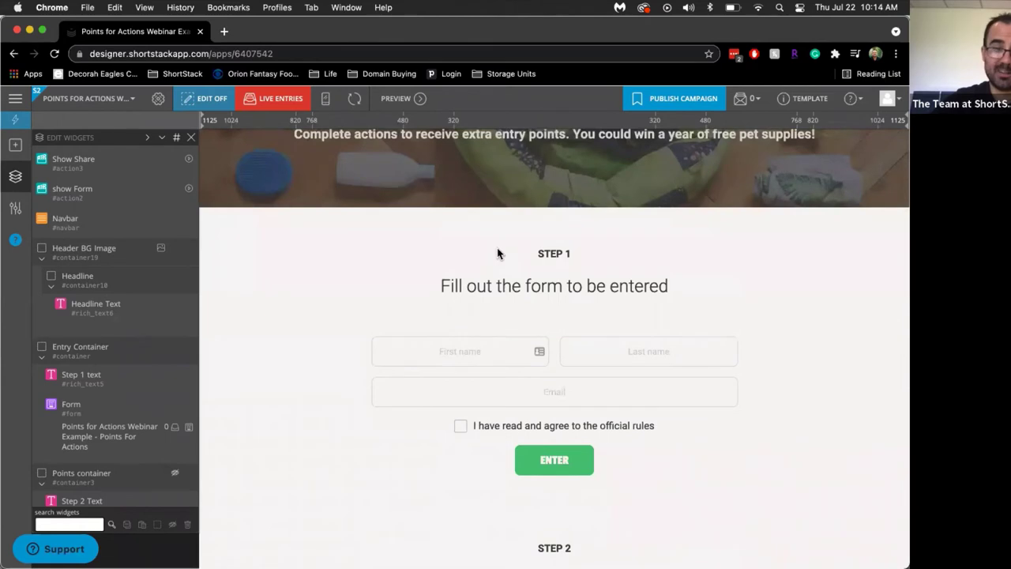
click(667, 101)
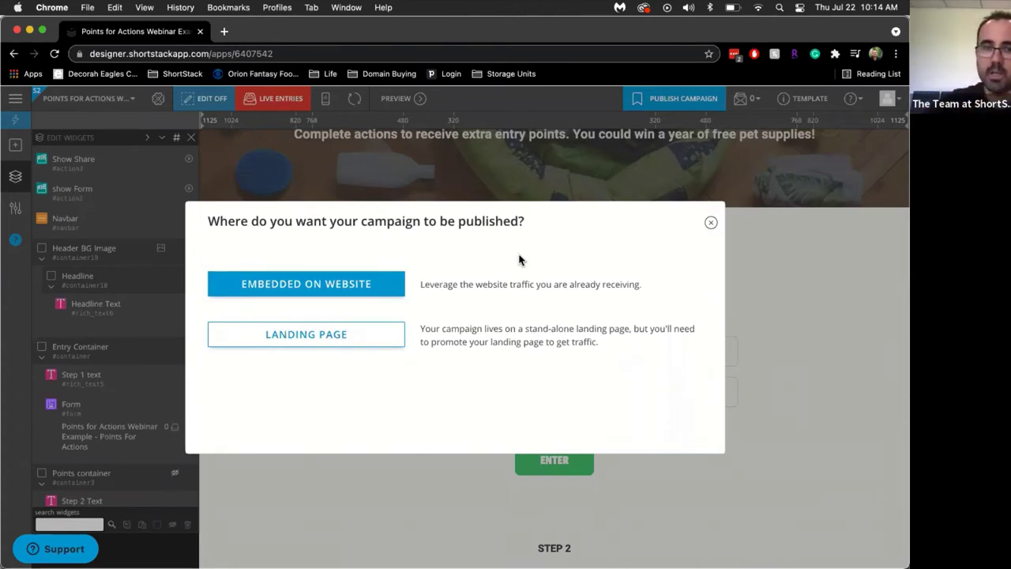
Step: Open shortstack.com in a new browser tab and look at the campaigns embedded on its homepage
click(224, 32)
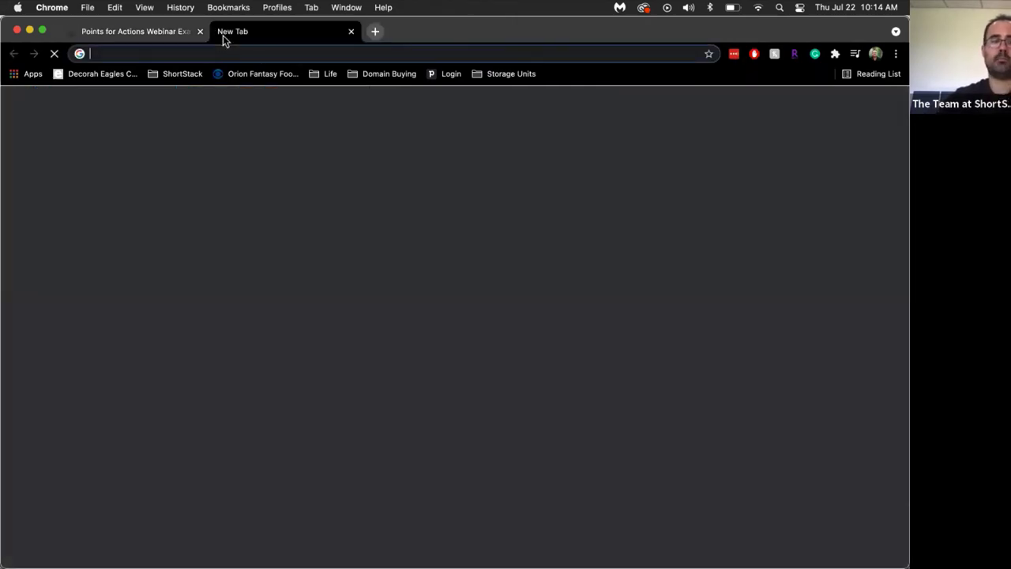
text(shortstack.com)
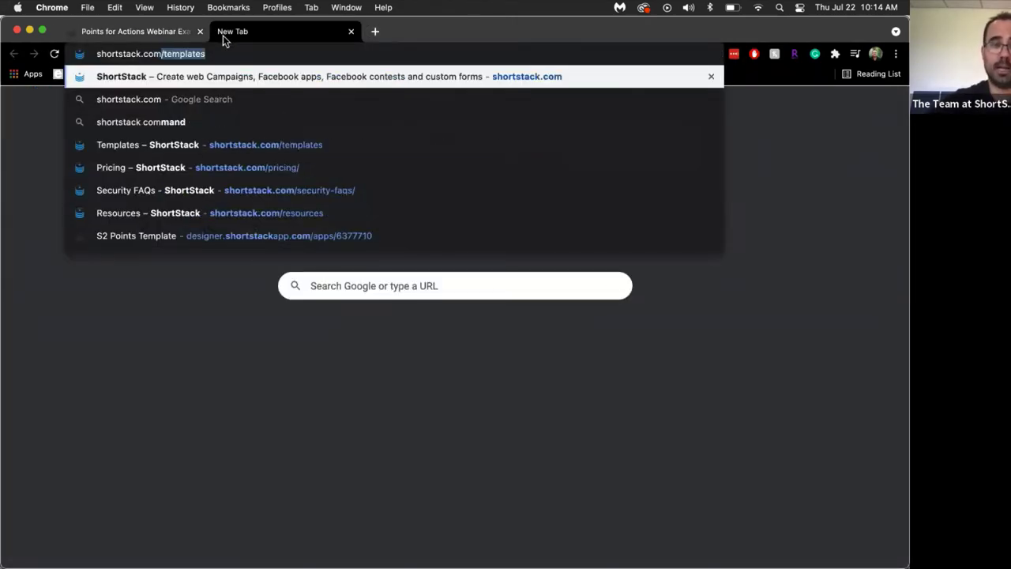
key(BackSpace)
key(Return)
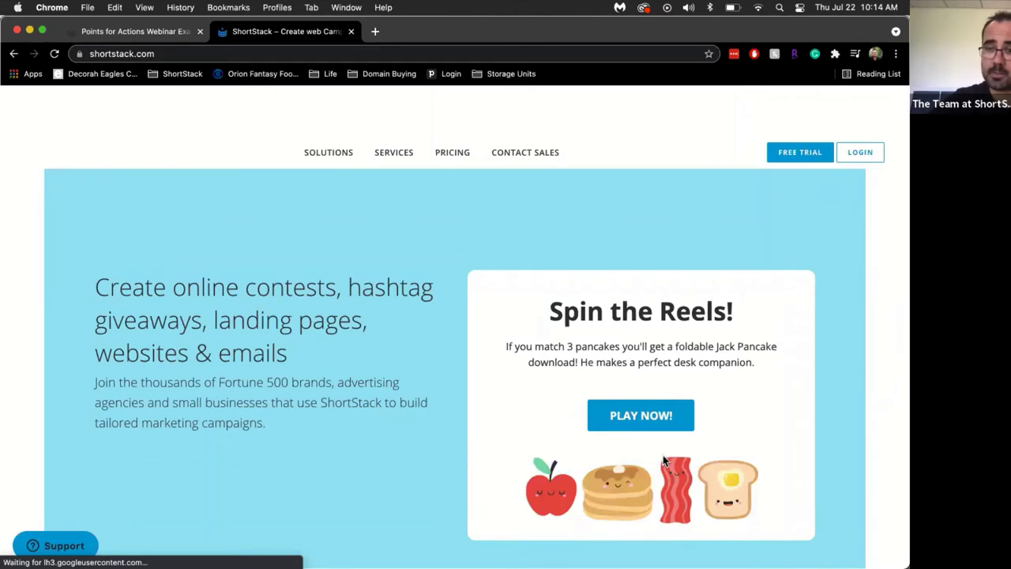
scroll(664, 426, down, 1)
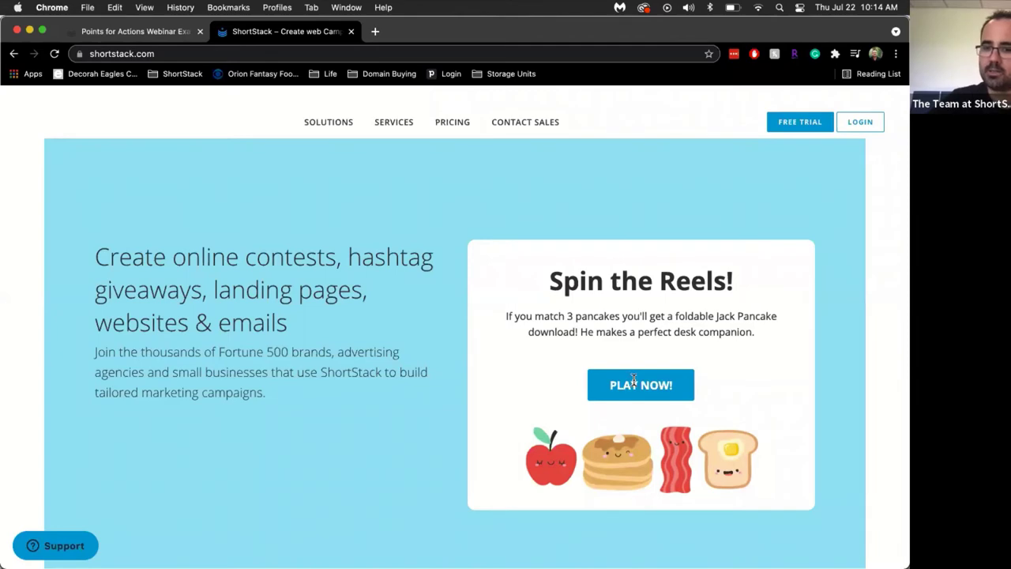
scroll(634, 380, down, 10)
scroll(597, 292, down, 5)
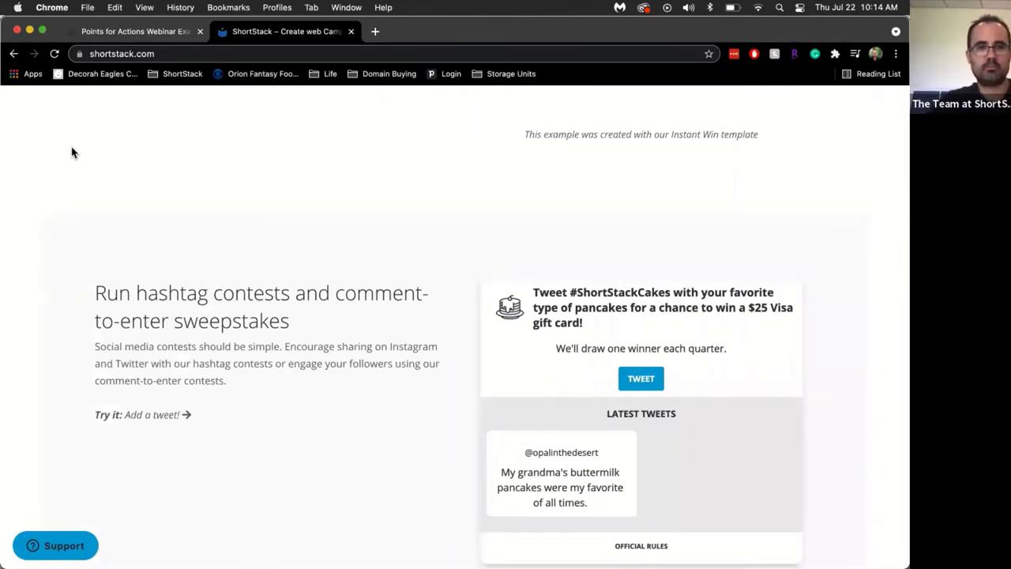
Step: Return to the campaign builder and publish the campaign as a landing page with its suggested URL
click(42, 30)
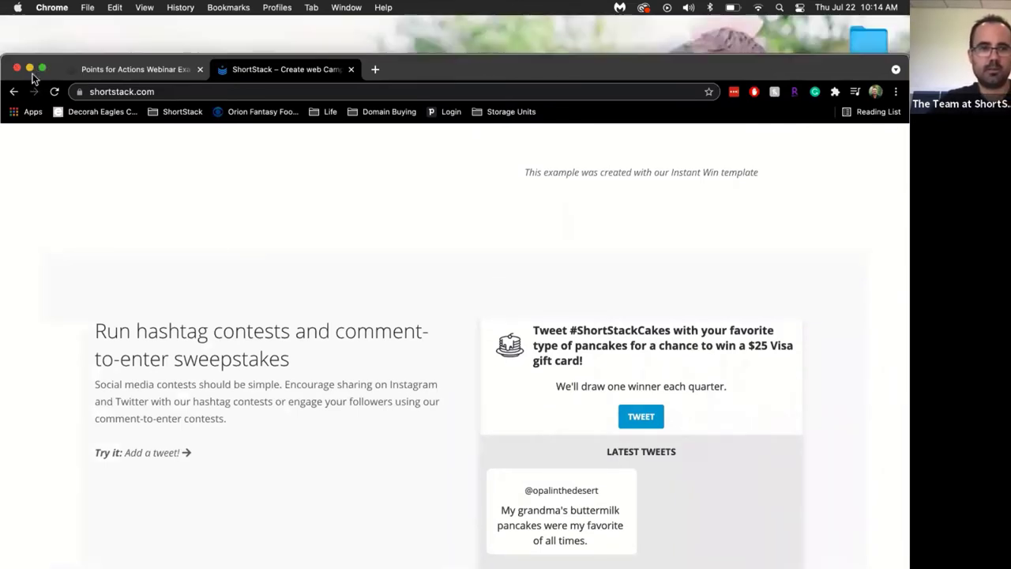
click(87, 82)
click(448, 63)
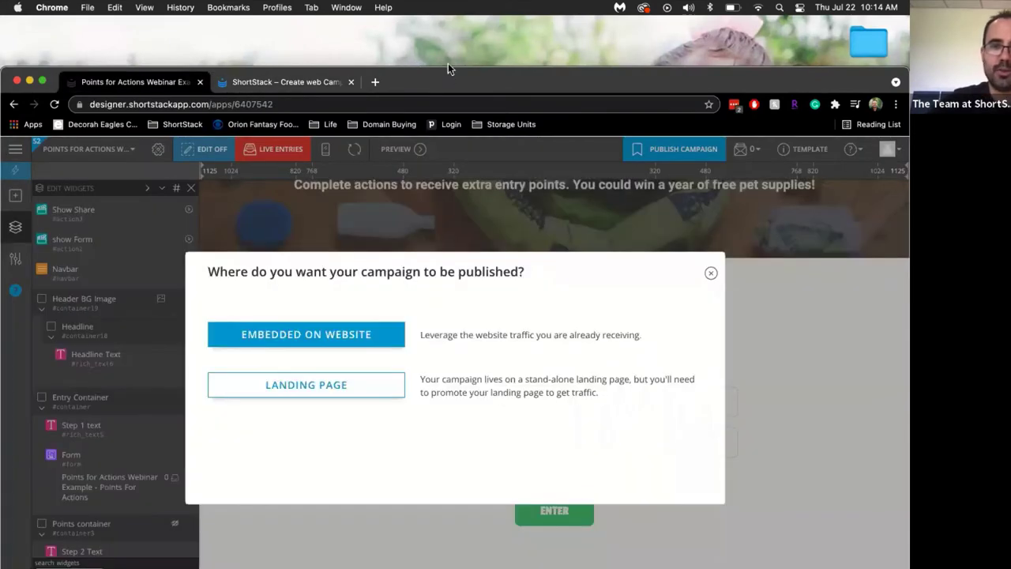
drag(448, 75, 448, 25)
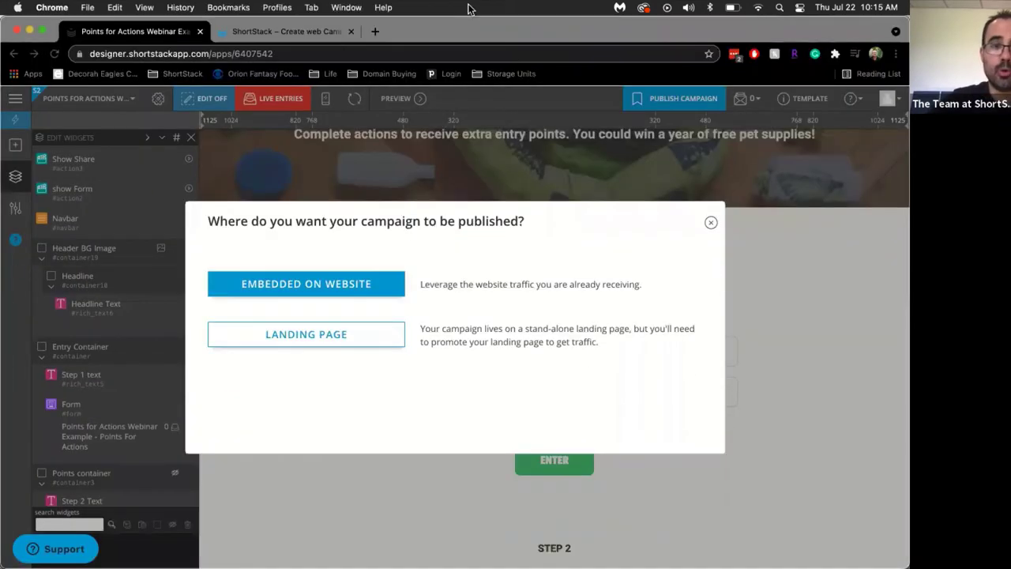
click(352, 336)
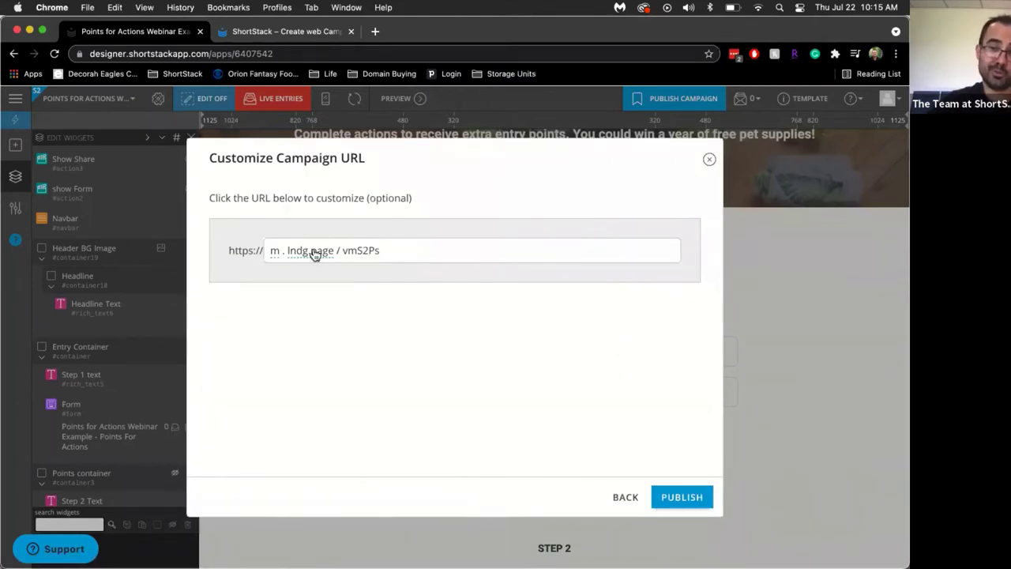
click(681, 499)
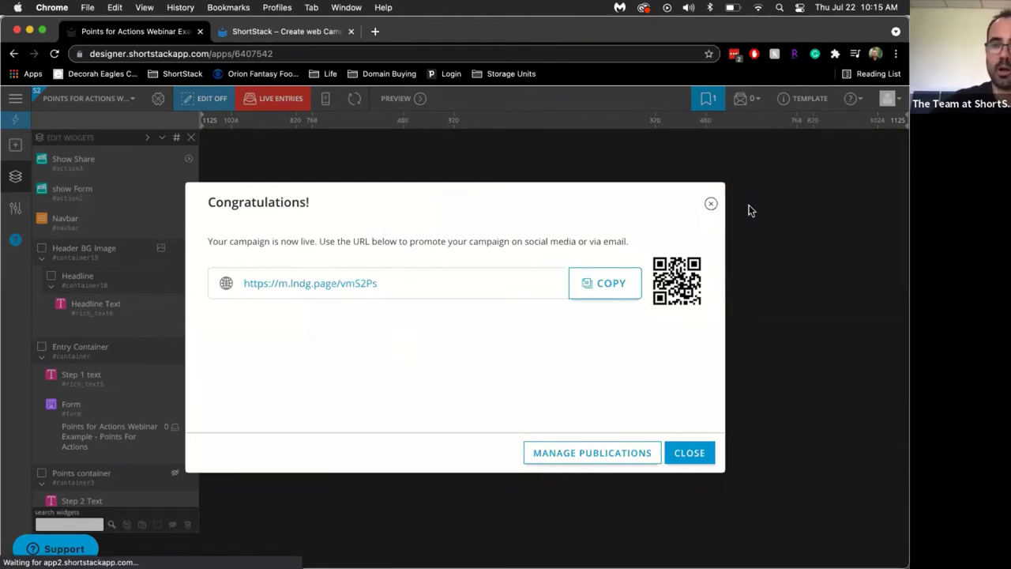
click(712, 204)
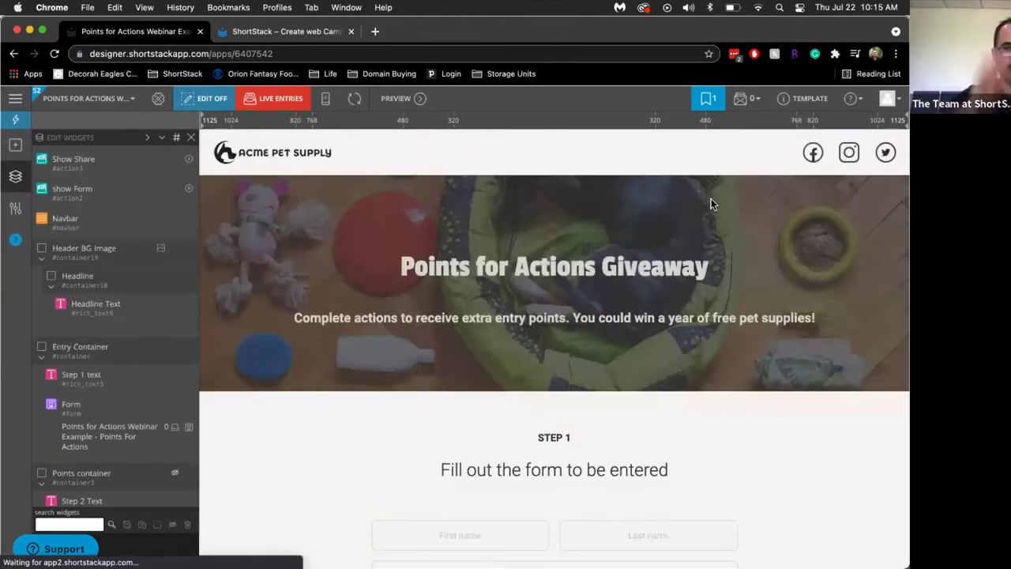
Step: Turn on edit mode and review the page's entry form, points actions and video sections
scroll(553, 369, down, 3)
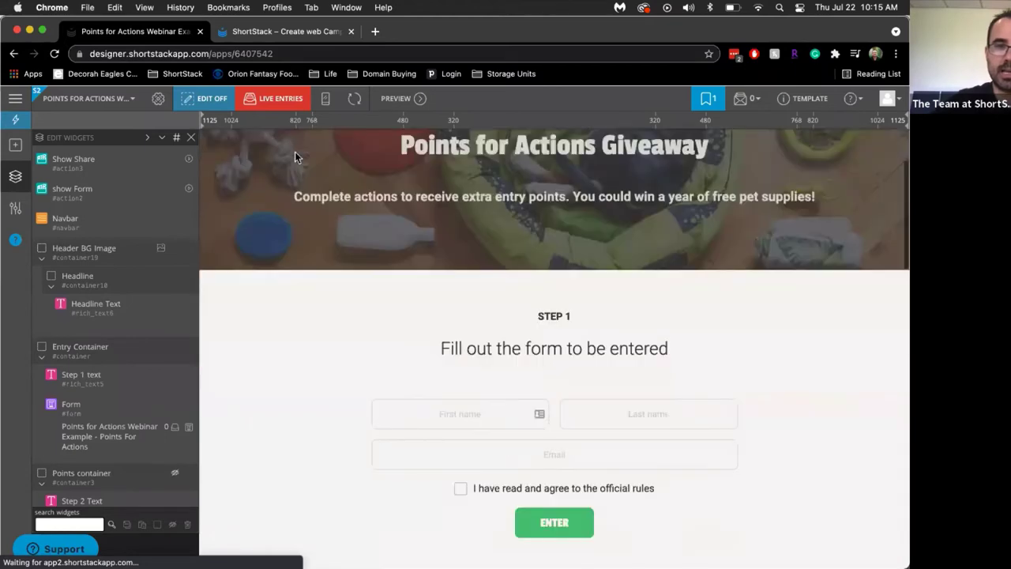
scroll(553, 368, up, 3)
click(222, 110)
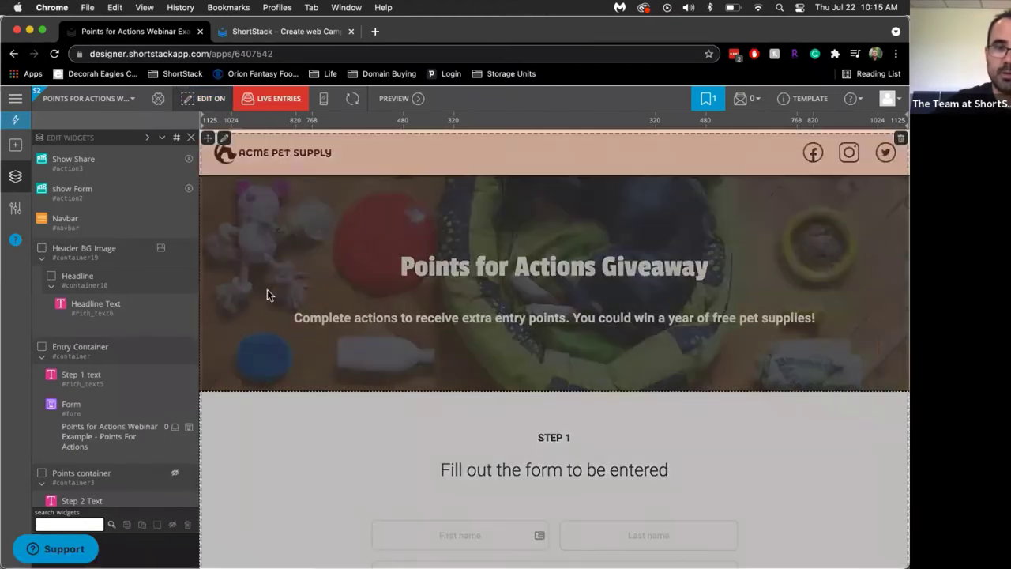
scroll(384, 402, down, 5)
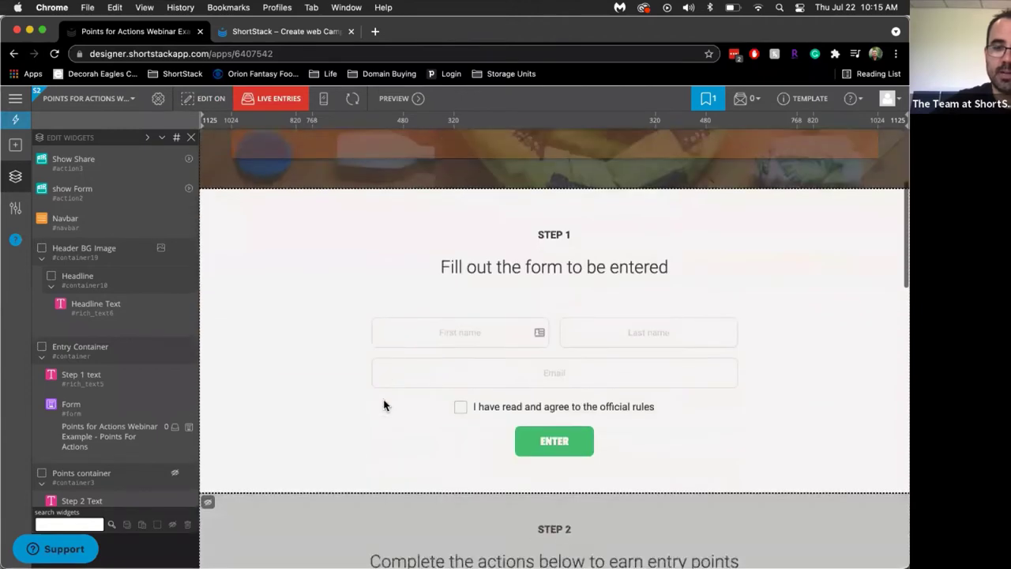
scroll(424, 481, down, 4)
scroll(478, 395, up, 1)
scroll(478, 426, down, 6)
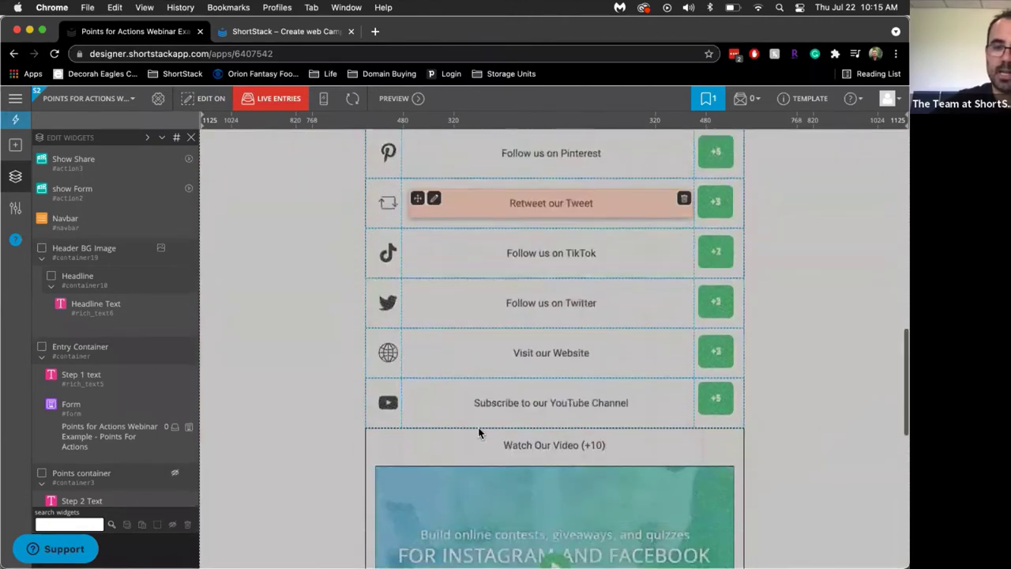
scroll(506, 438, down, 2)
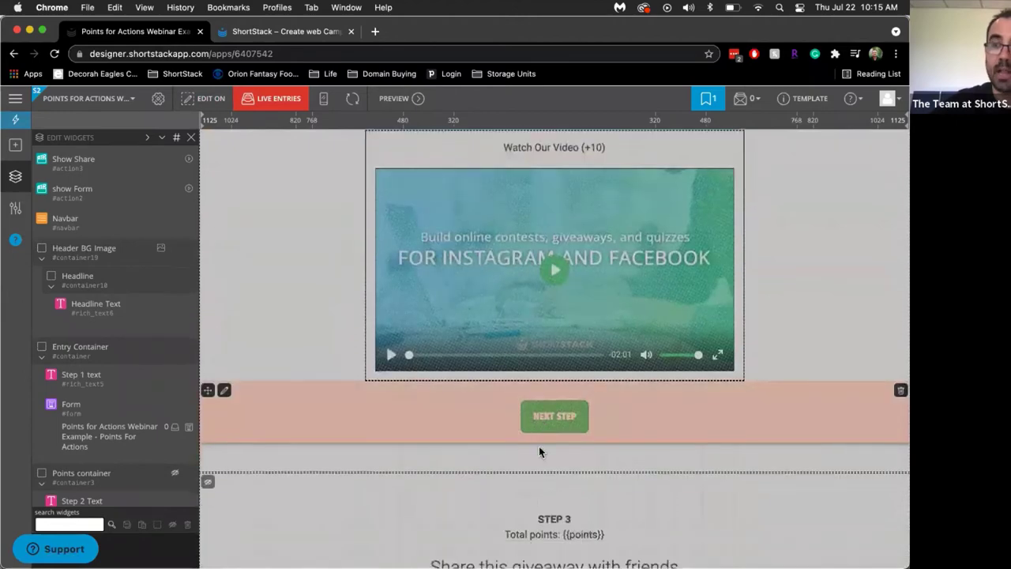
Step: Review the Step 3 sharing section and the list of points actions on the giveaway page
scroll(539, 446, down, 1)
scroll(538, 451, down, 1)
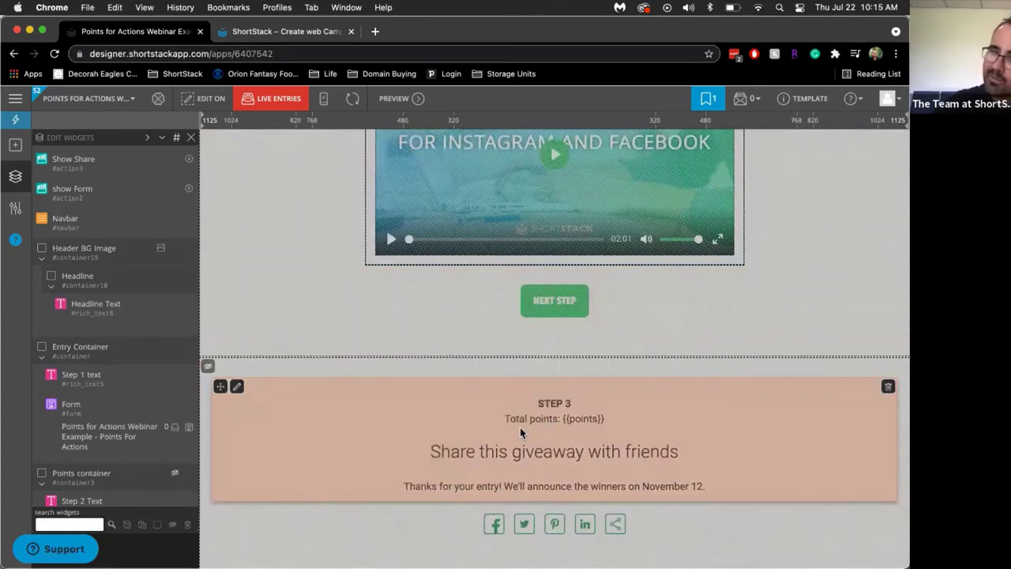
scroll(520, 427, up, 6)
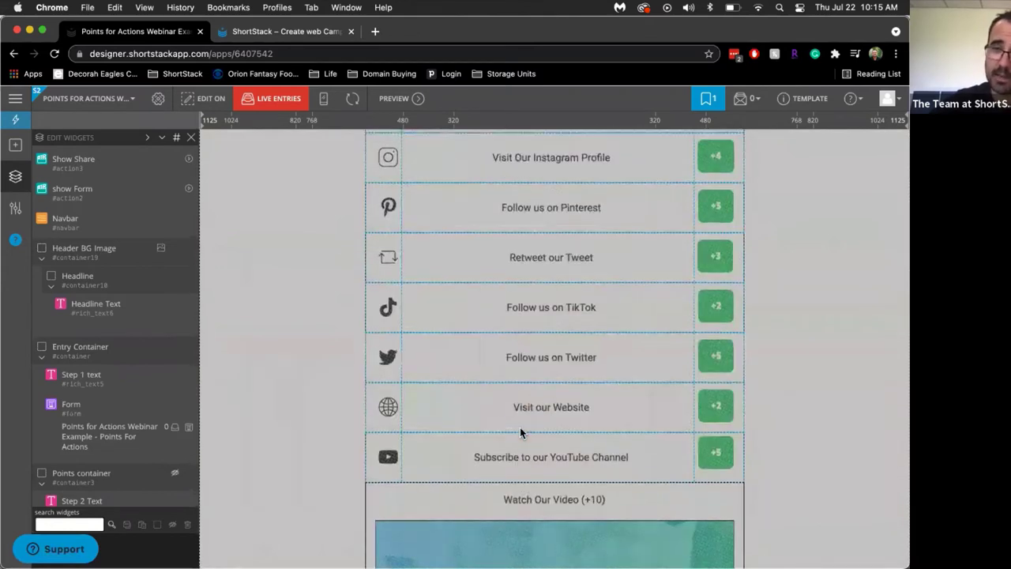
scroll(519, 427, up, 1)
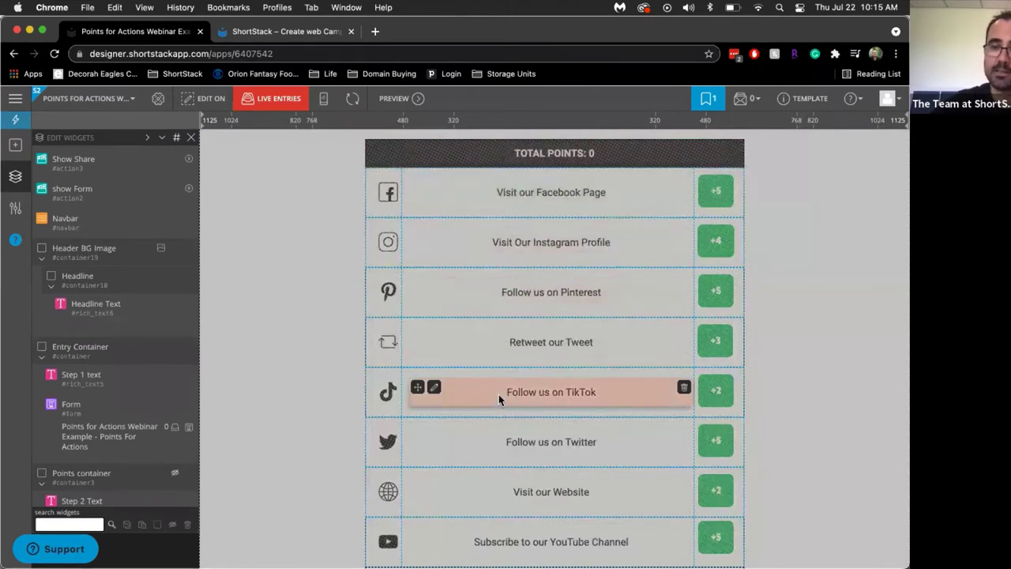
scroll(498, 394, down, 1)
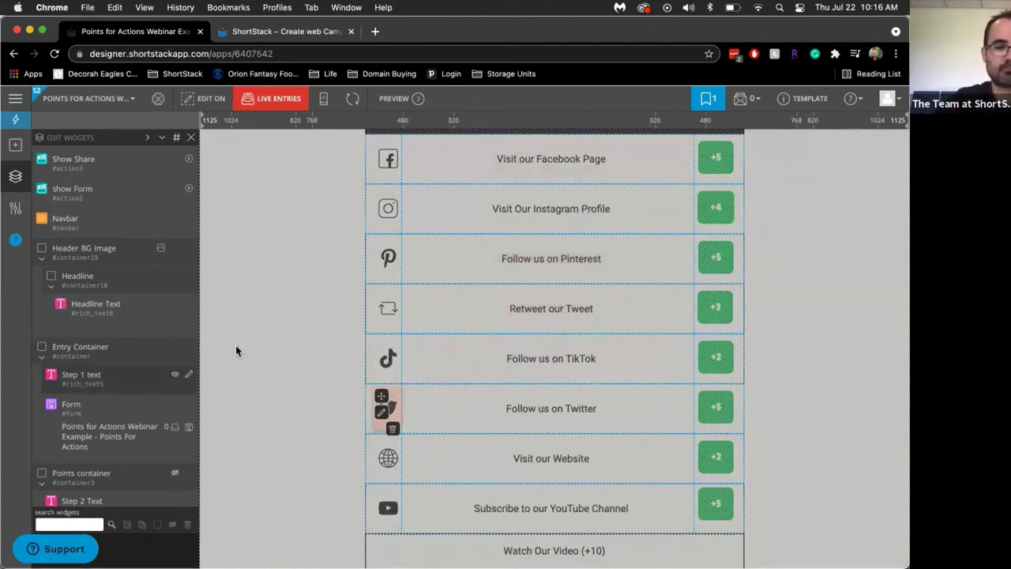
scroll(490, 379, down, 10)
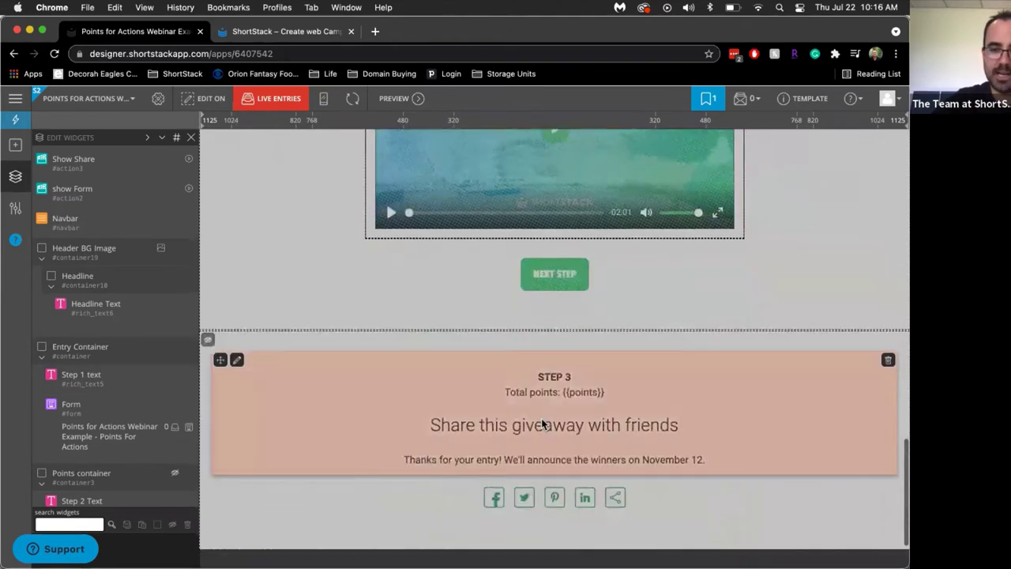
scroll(542, 424, up, 15)
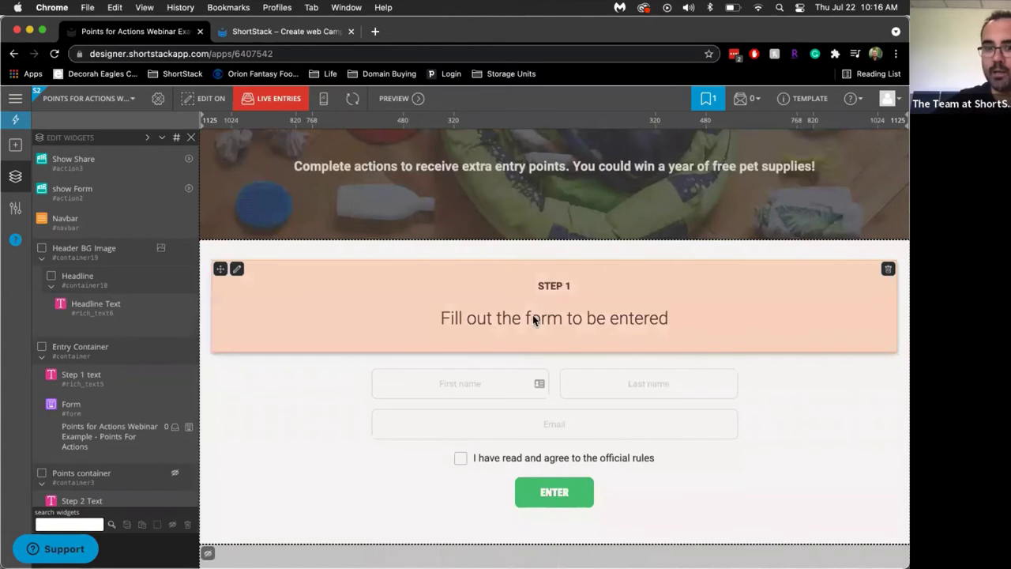
Step: Replace the "Step 1" heading above the entry form with "To get started:", save it and publish the changes
click(238, 271)
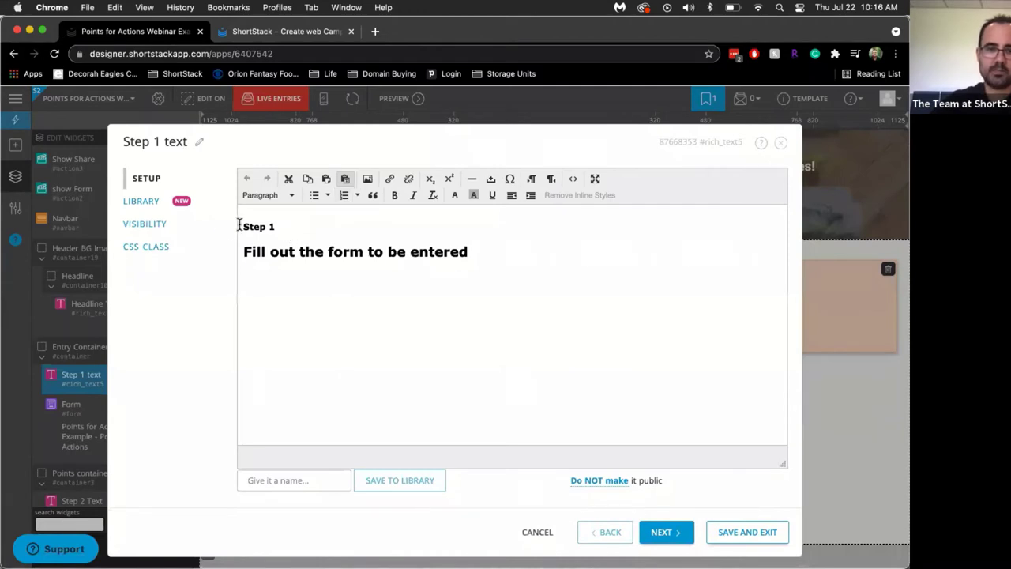
key(shift+End)
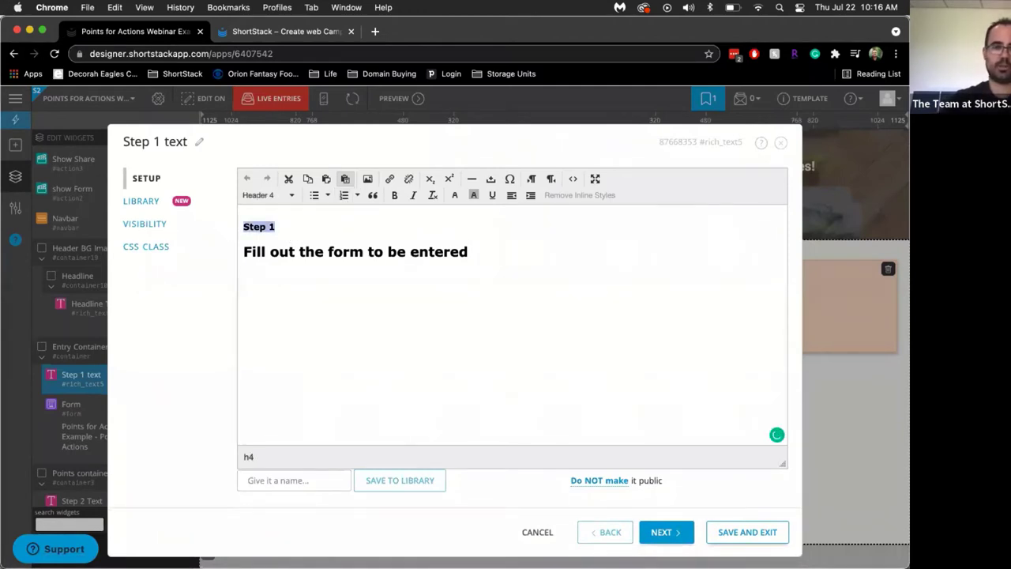
text(to get)
key(BackSpace)
key(BackSpace)
key(BackSpace)
key(BackSpace)
key(BackSpace)
key(BackSpace)
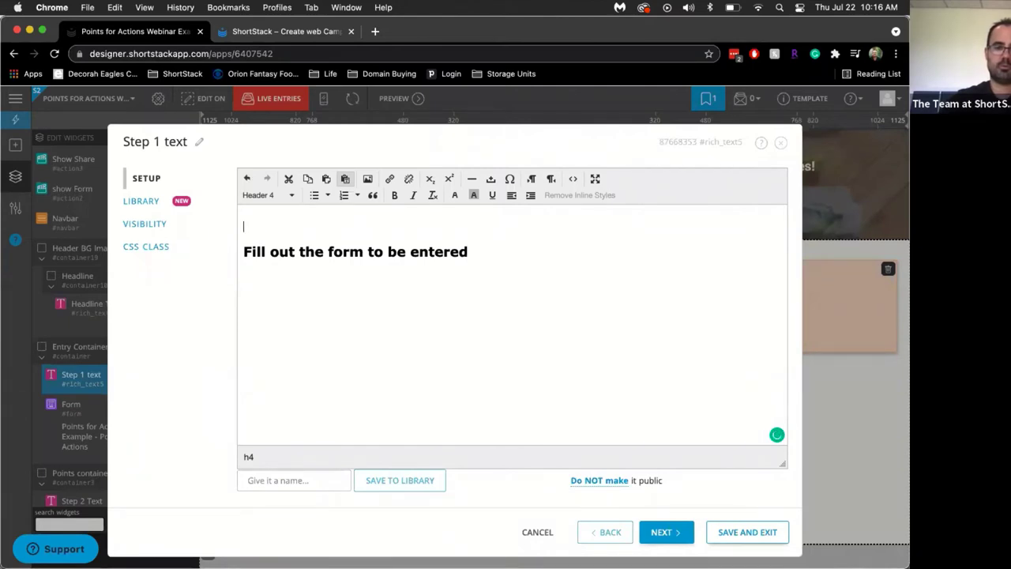
text(To get s)
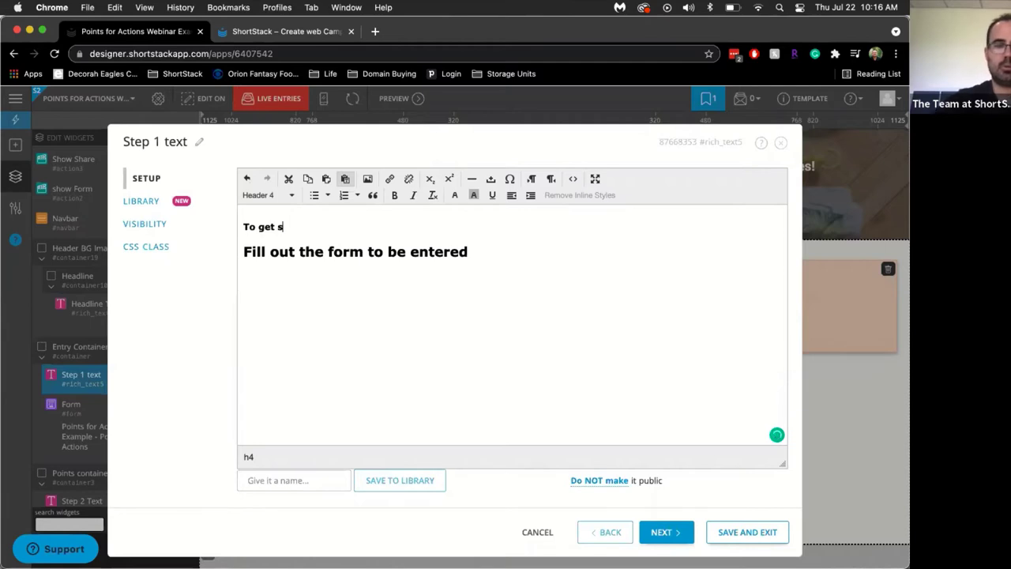
text(tarted:)
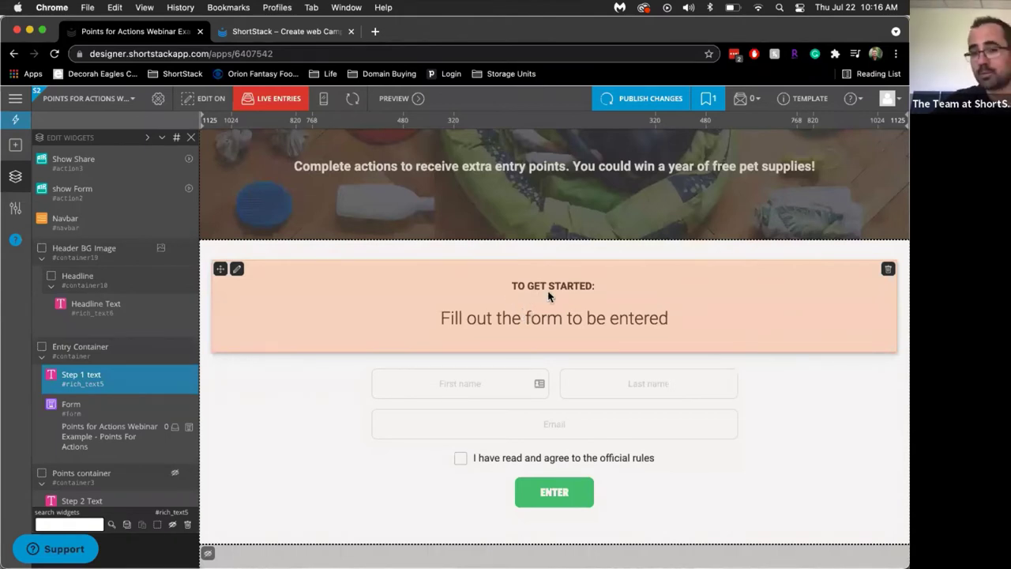
click(625, 103)
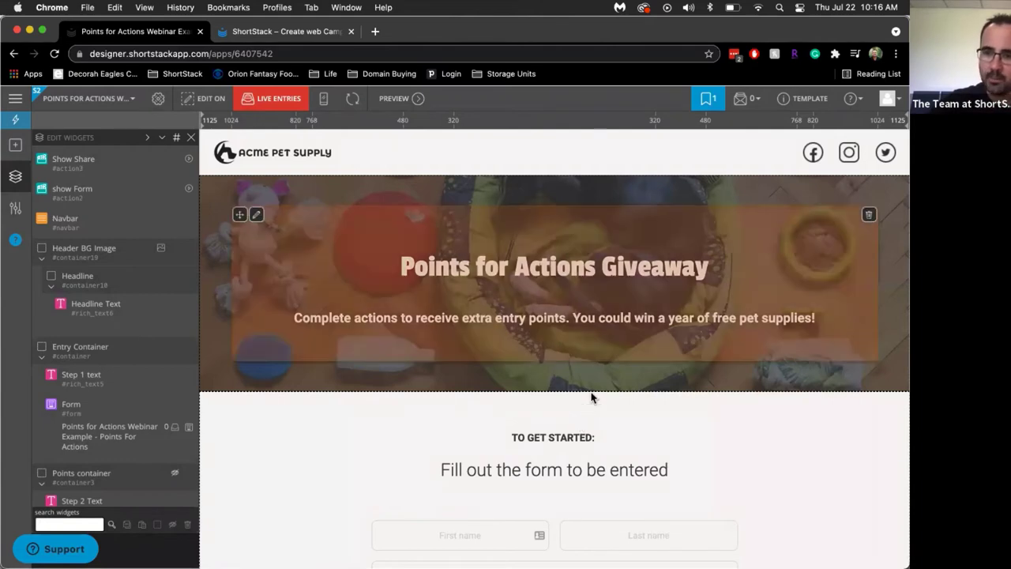
Step: Open the entry form's fields for editing and add an Upload field below the official rules checkbox
mouse_move(593, 392)
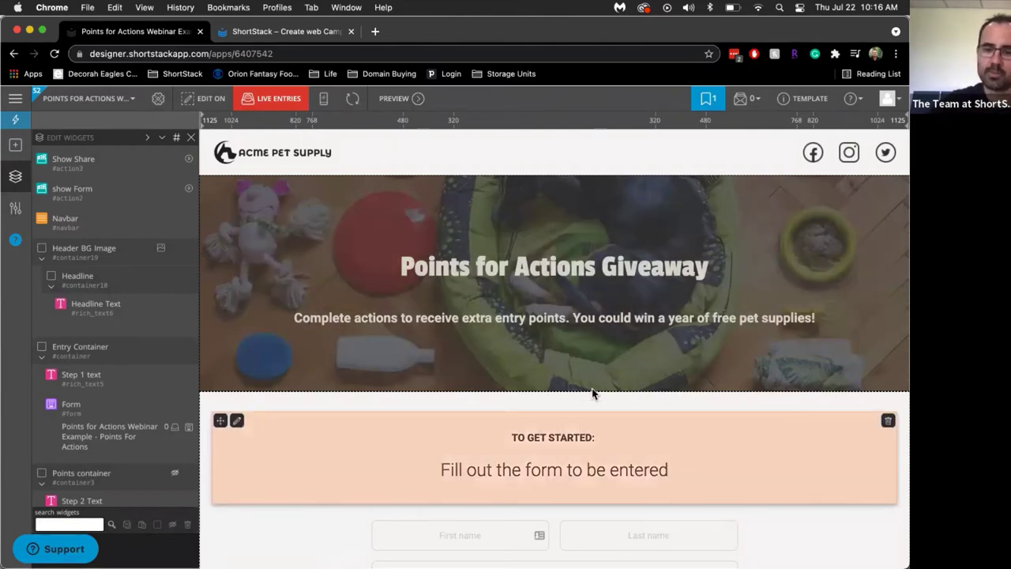
scroll(594, 393, down, 5)
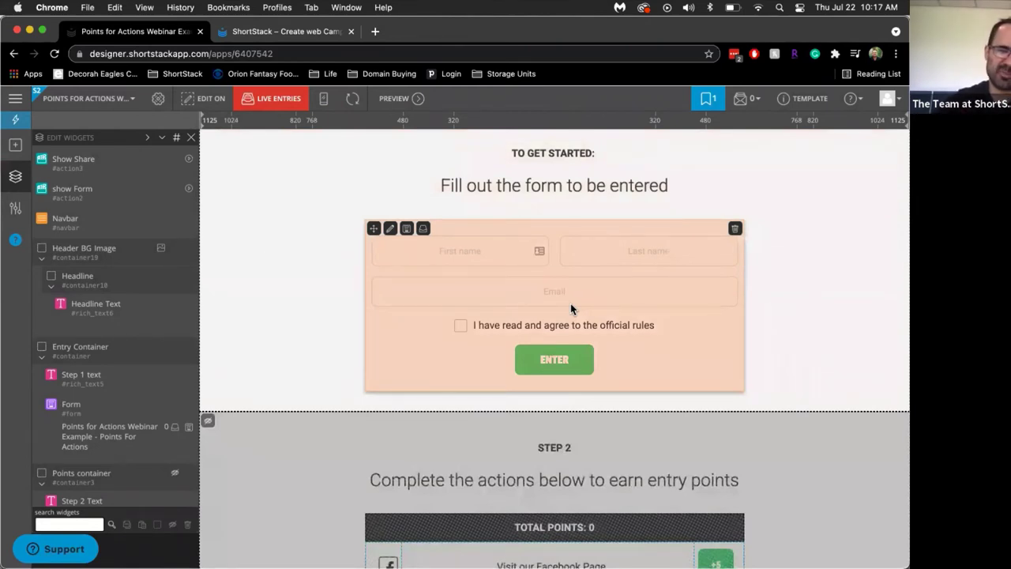
click(407, 229)
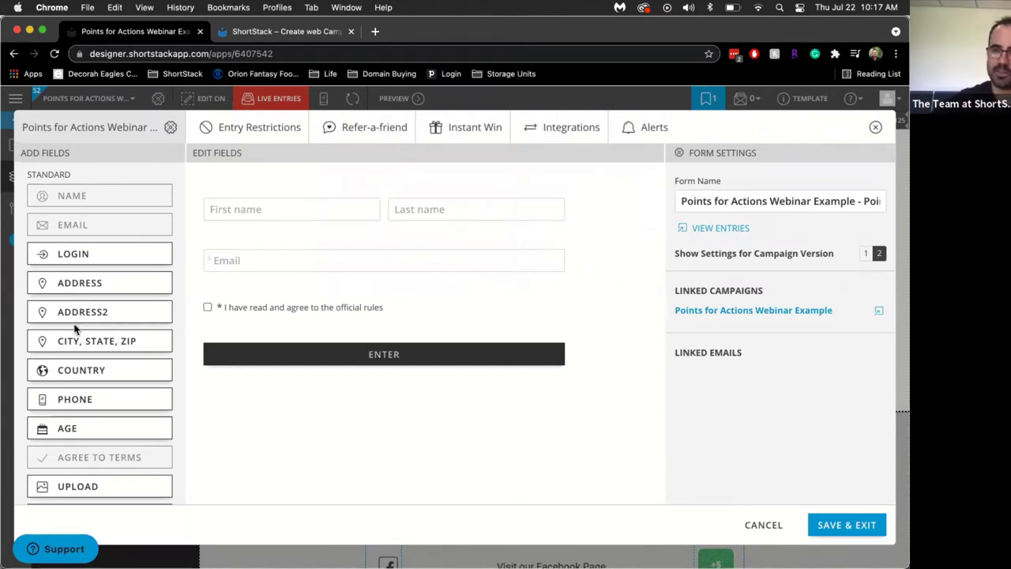
scroll(75, 330, down, 4)
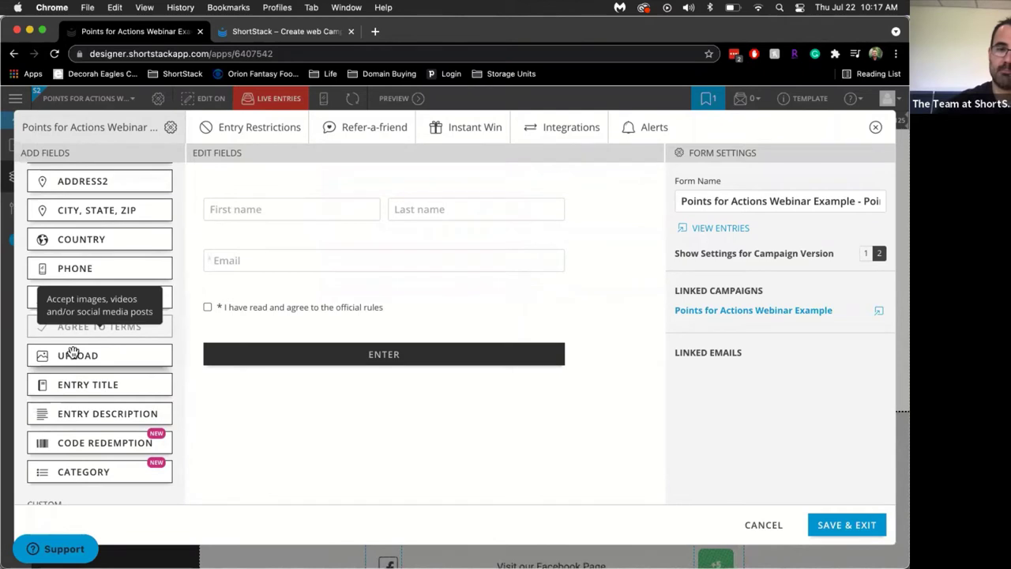
drag(72, 352, 304, 319)
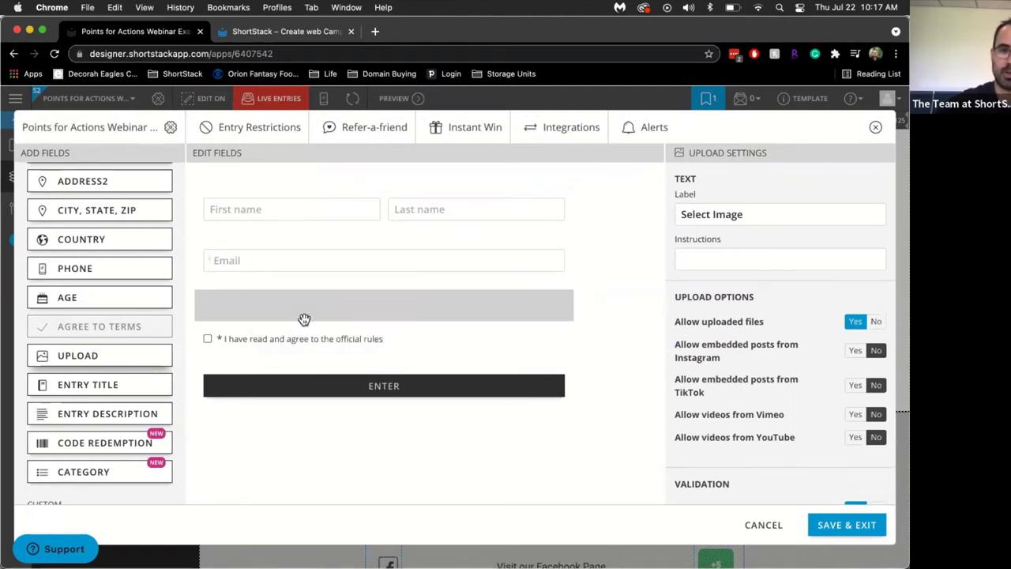
Step: Disallow GIF images for the upload field and set its maximum submissions allowed to 1
mouse_move(738, 320)
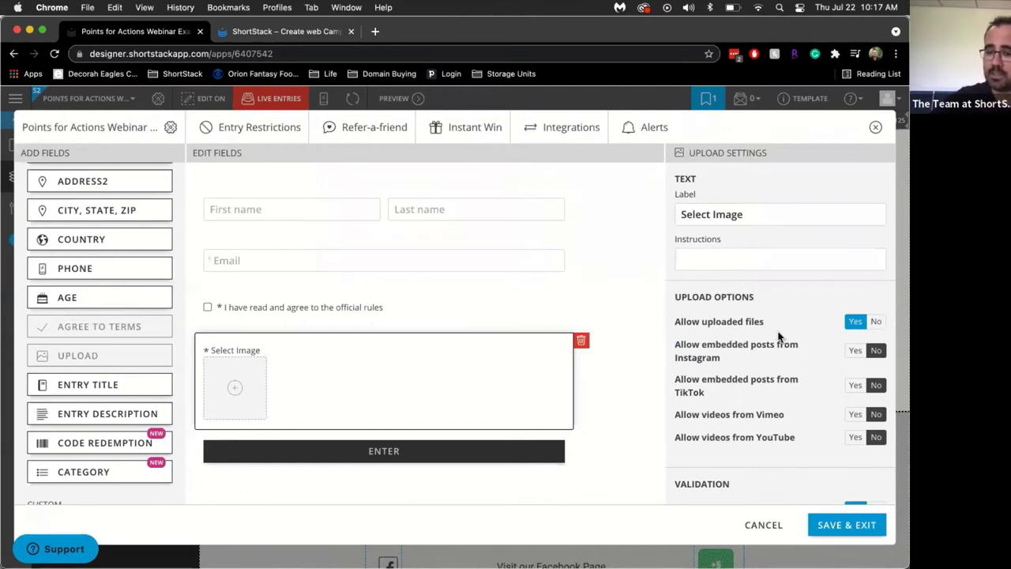
scroll(778, 338, down, 6)
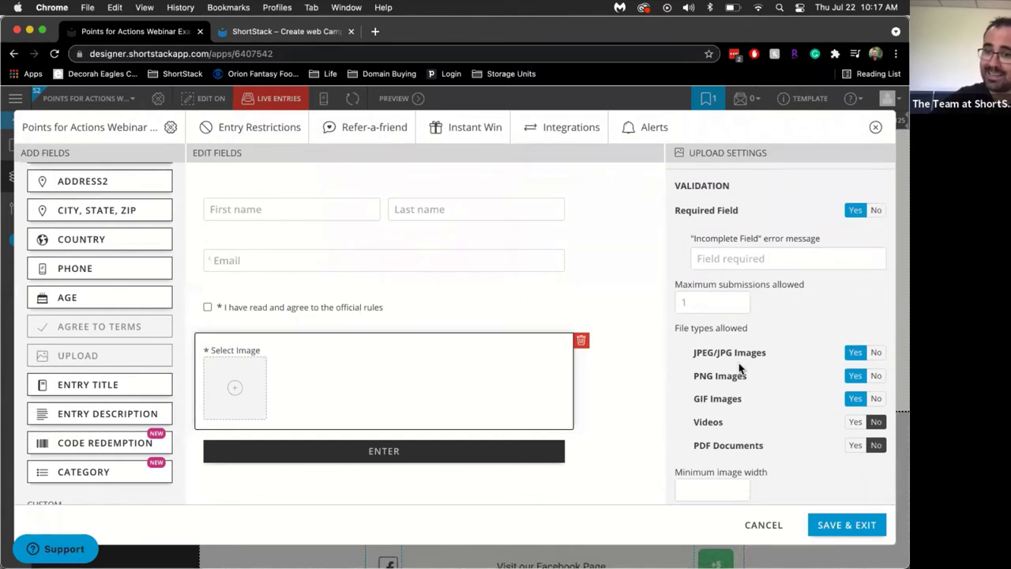
click(875, 399)
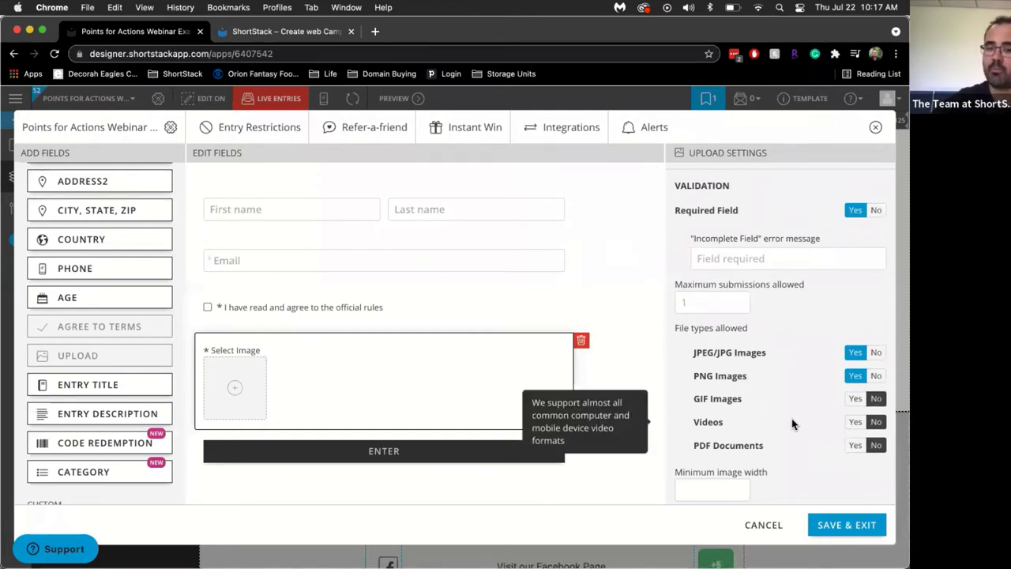
mouse_move(707, 304)
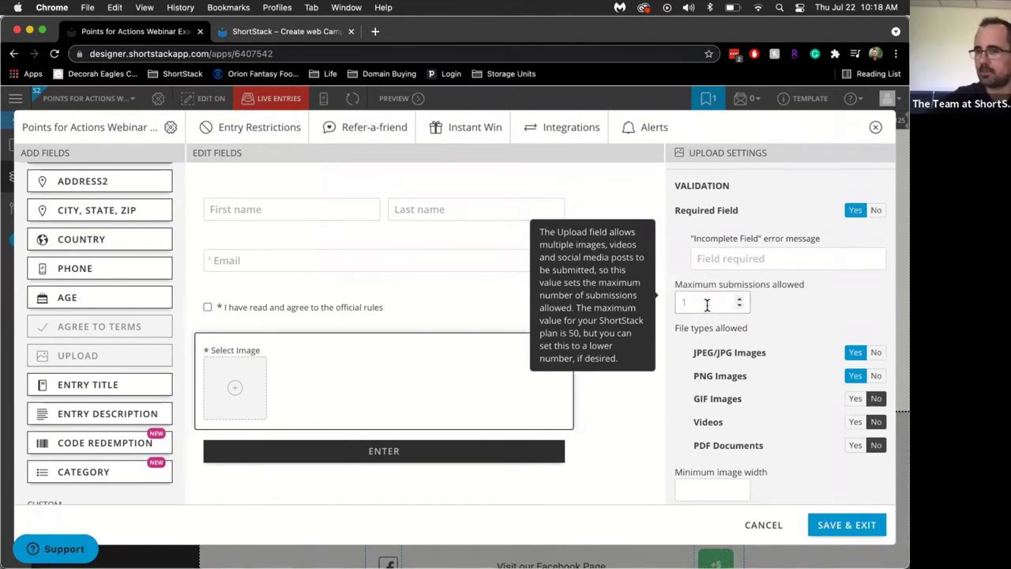
text(1)
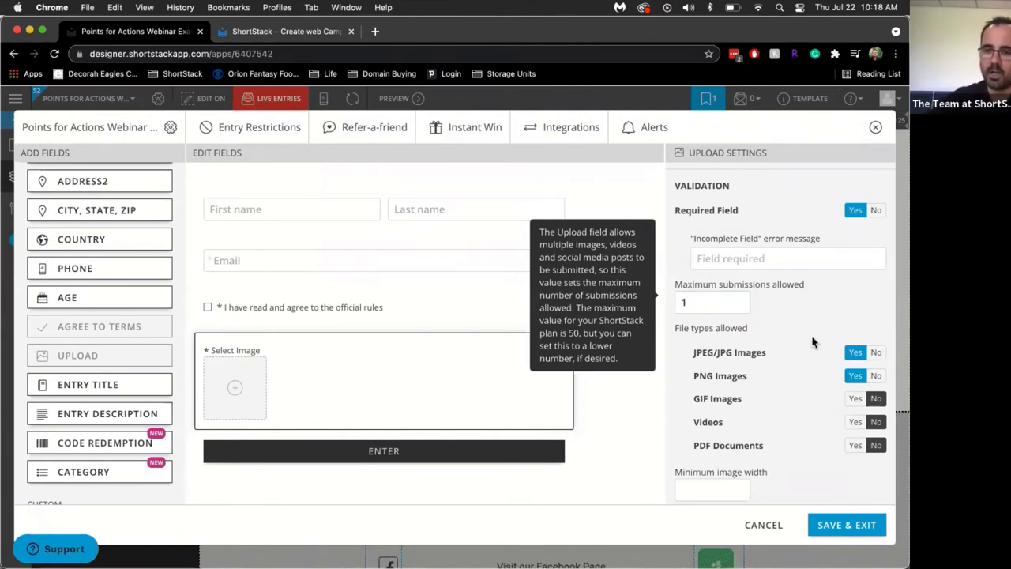
Step: Make the image upload field optional by turning off its Required Field setting
scroll(795, 368, down, 3)
mouse_move(795, 362)
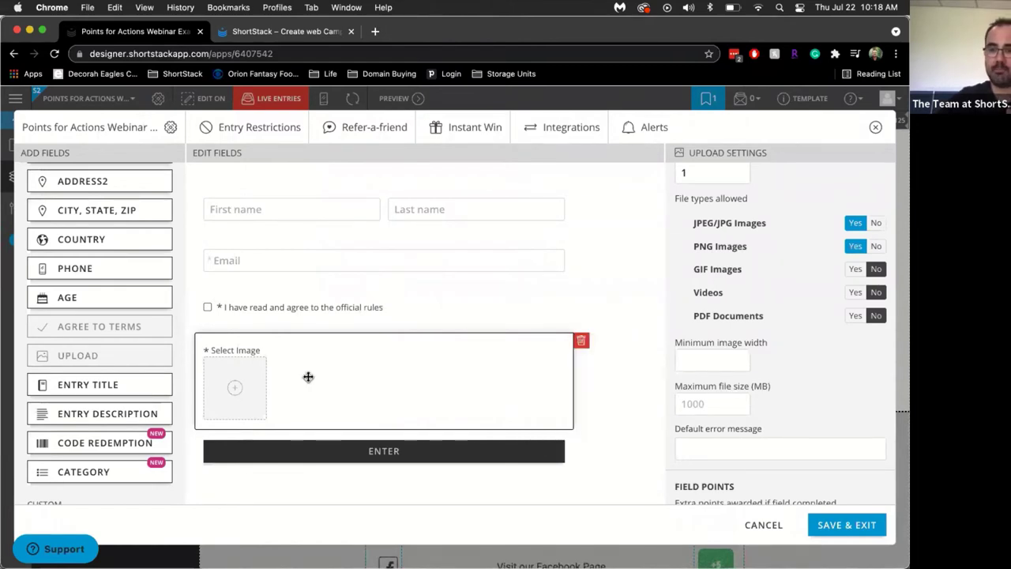
scroll(751, 368, up, 5)
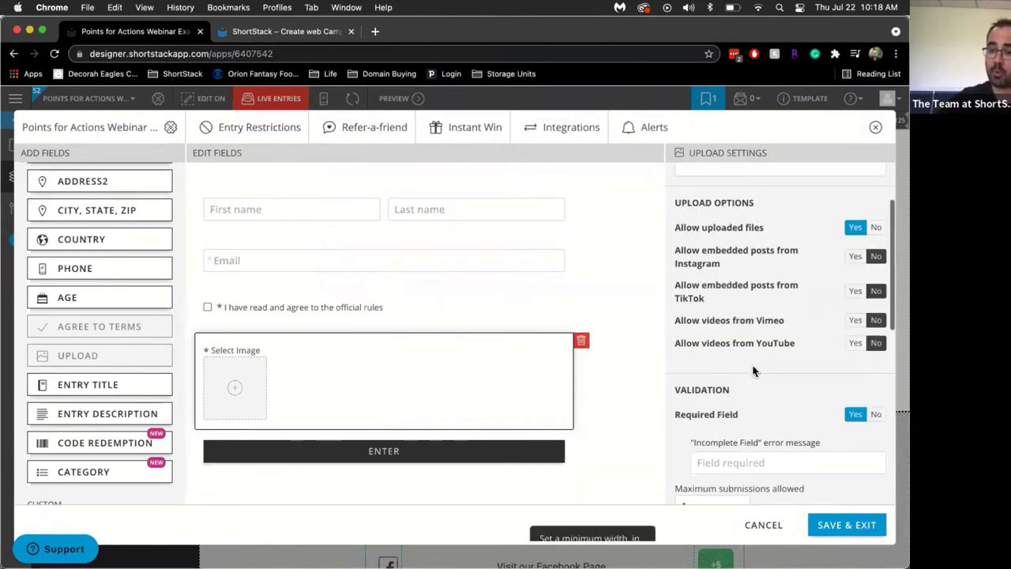
scroll(751, 371, up, 2)
click(877, 464)
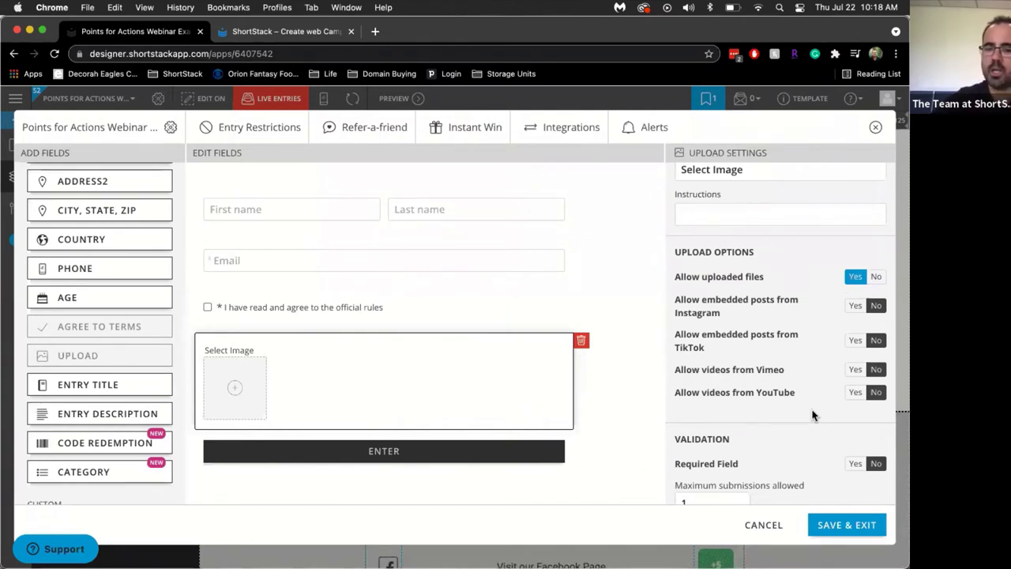
Step: Award 5 extra points for completing the upload field, and save the form
scroll(813, 415, down, 2)
mouse_move(739, 424)
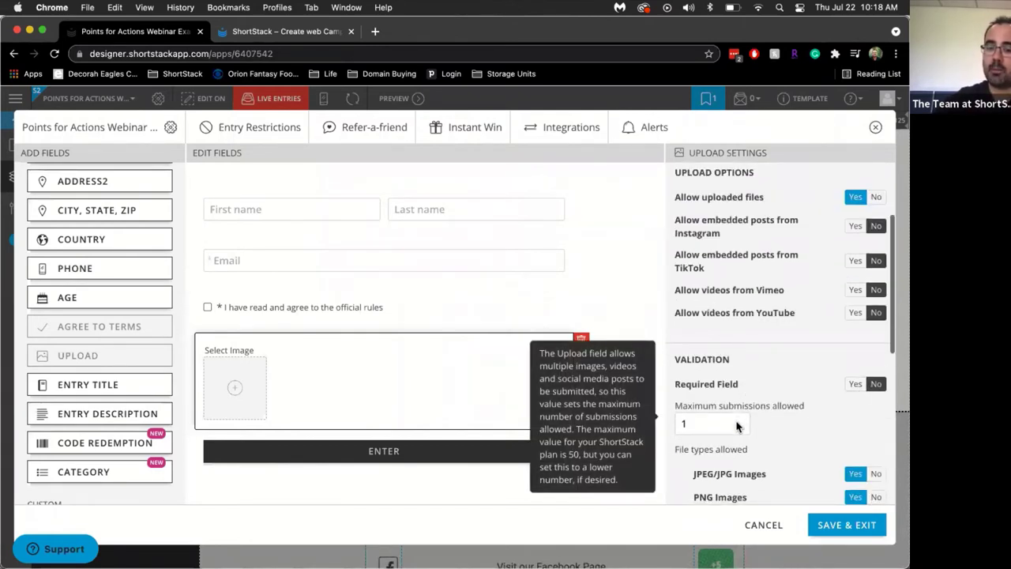
scroll(738, 424, down, 5)
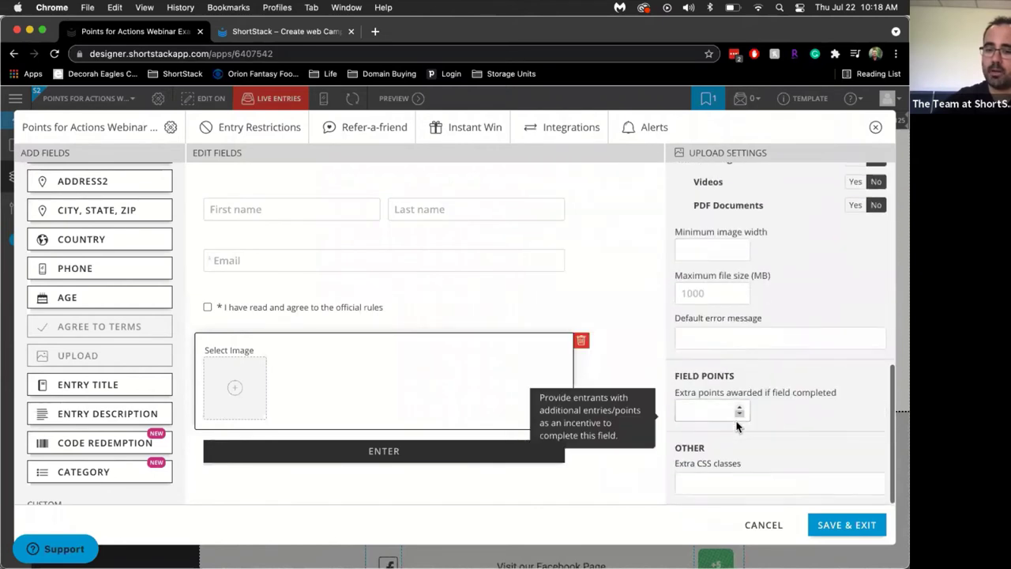
click(708, 411)
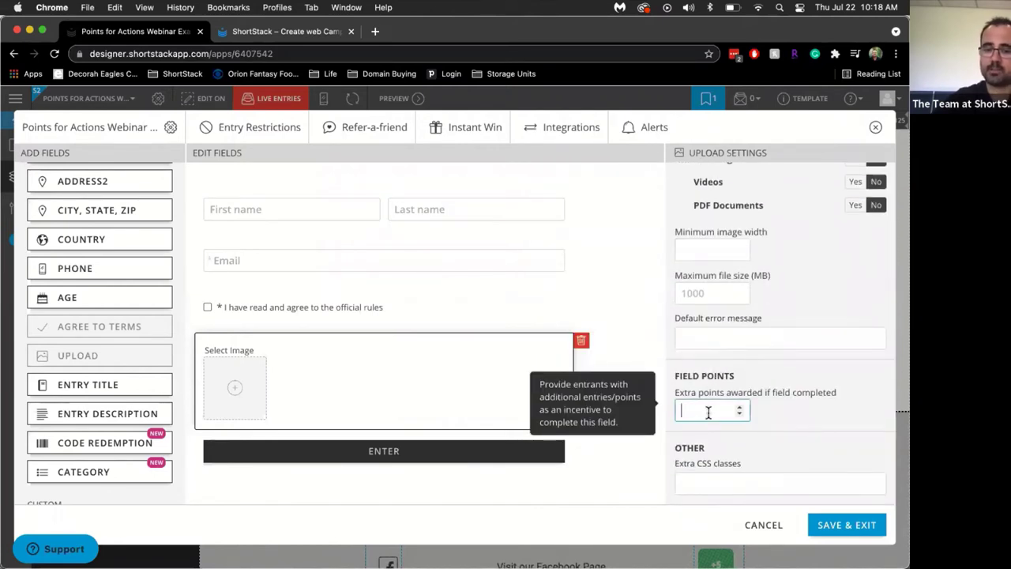
text(5)
click(822, 433)
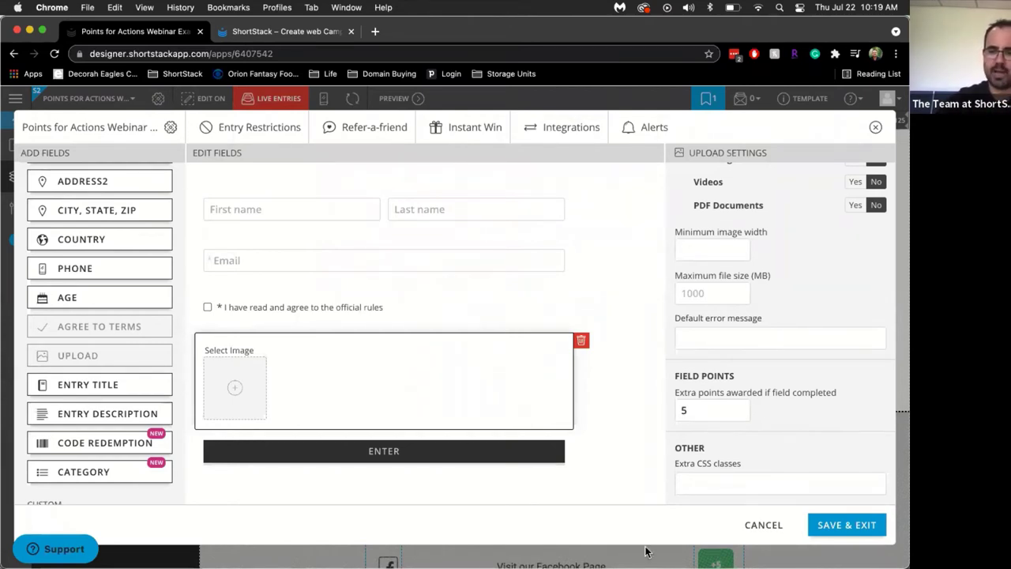
click(830, 524)
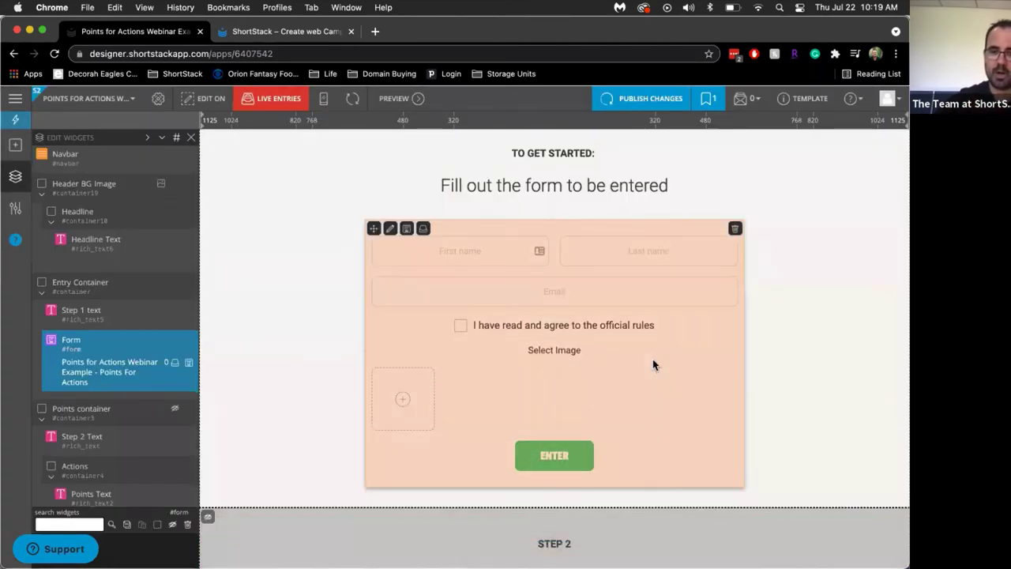
Step: Examine the Step 2 points actions on the page and their icon, text and button widgets in the widget list
scroll(653, 363, down, 3)
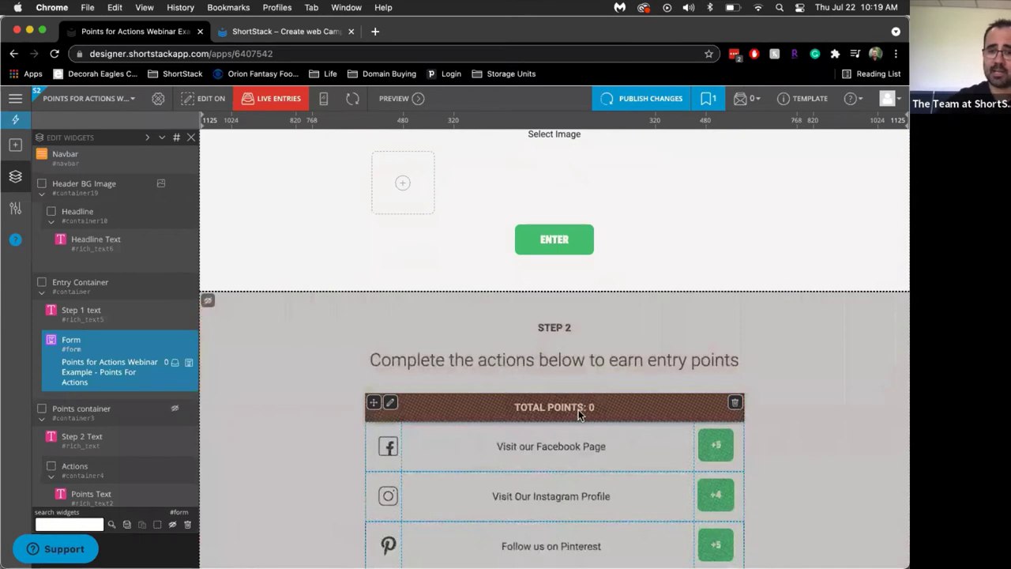
scroll(578, 411, down, 2)
scroll(578, 409, down, 3)
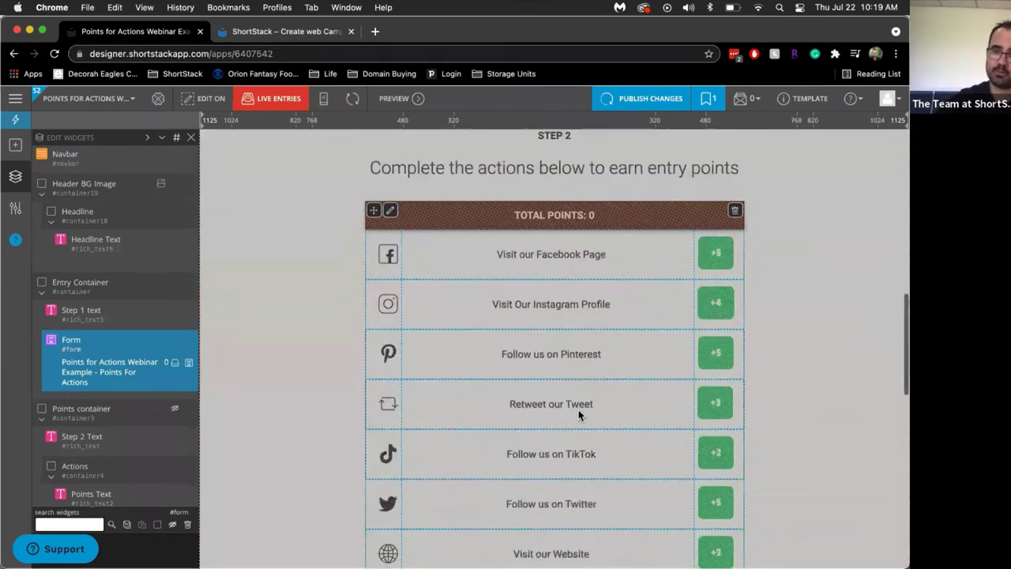
scroll(124, 337, down, 5)
scroll(122, 336, down, 3)
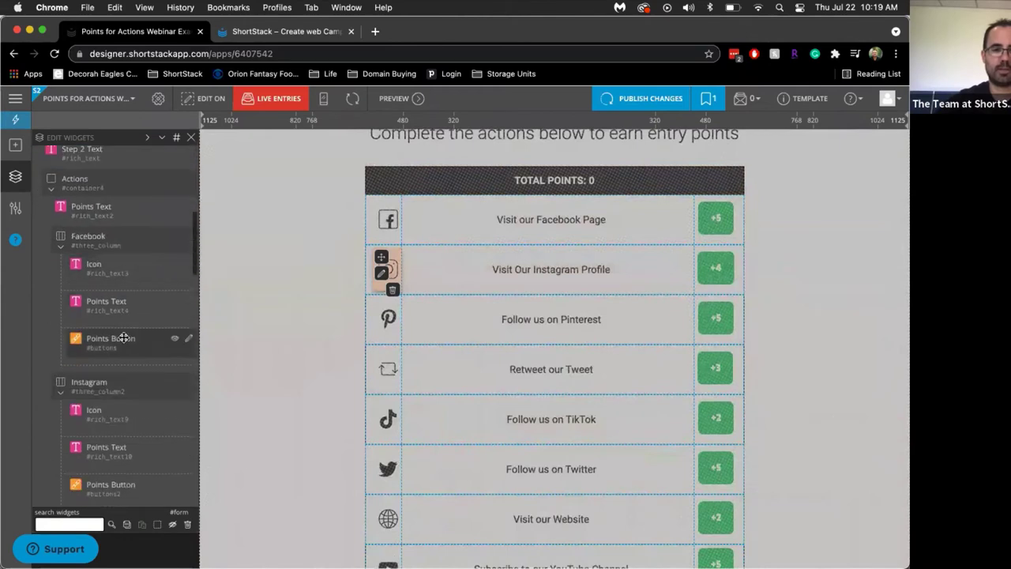
scroll(123, 338, up, 2)
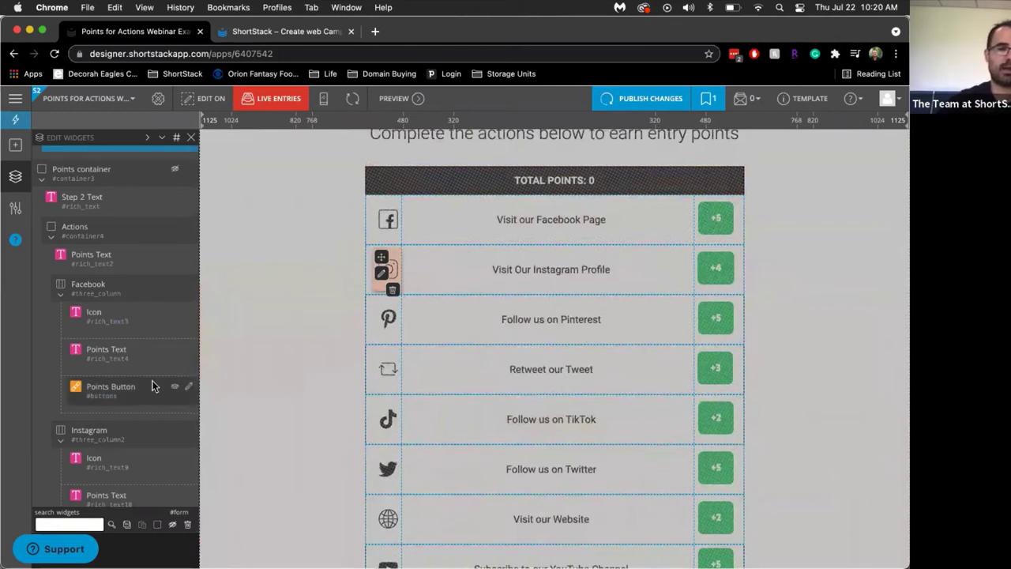
scroll(152, 379, down, 5)
scroll(152, 381, down, 2)
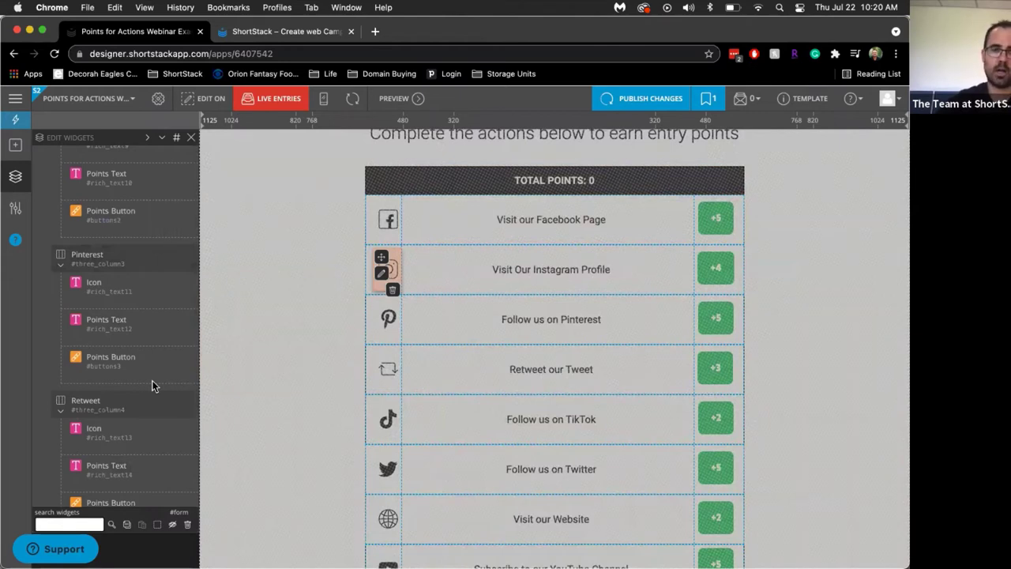
Step: Set the display state of the Pinterest action's column widget to Inactive and save it
scroll(152, 385, up, 2)
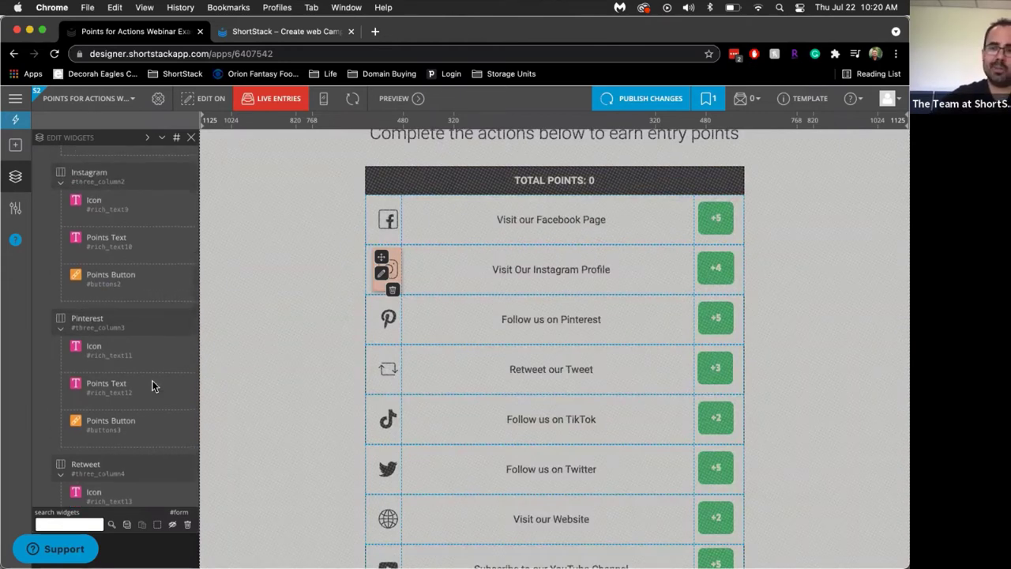
click(174, 317)
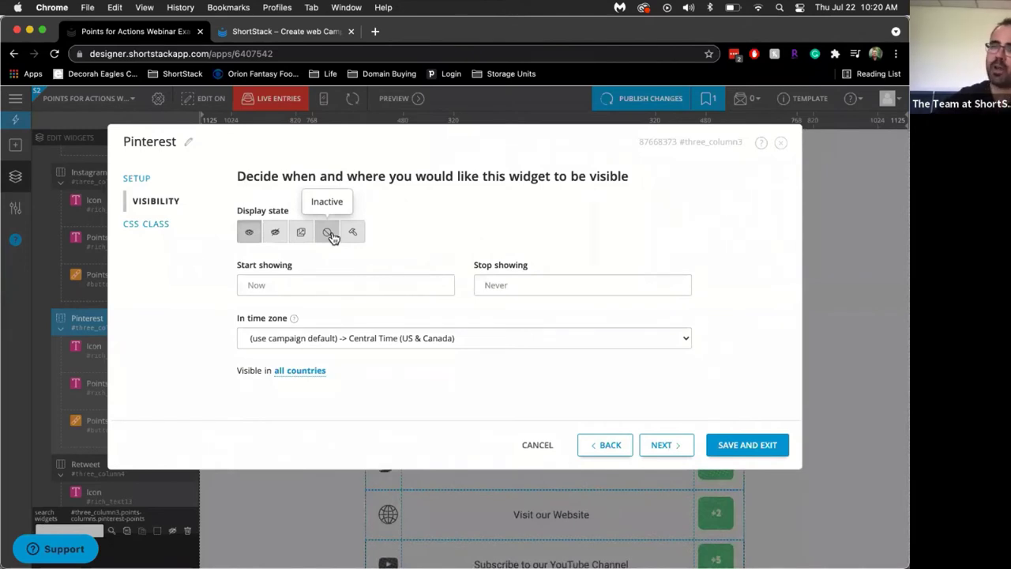
click(330, 237)
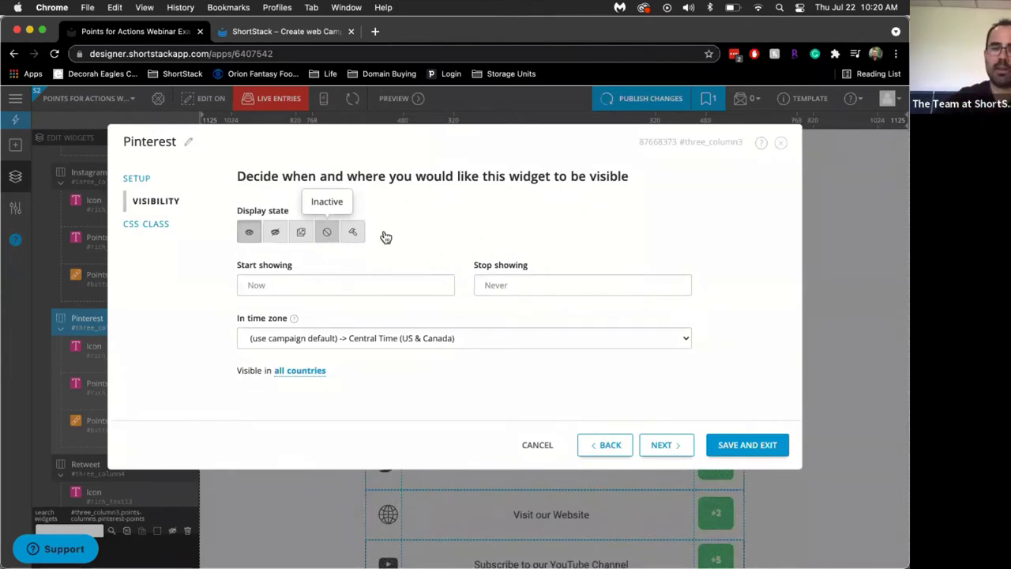
click(757, 447)
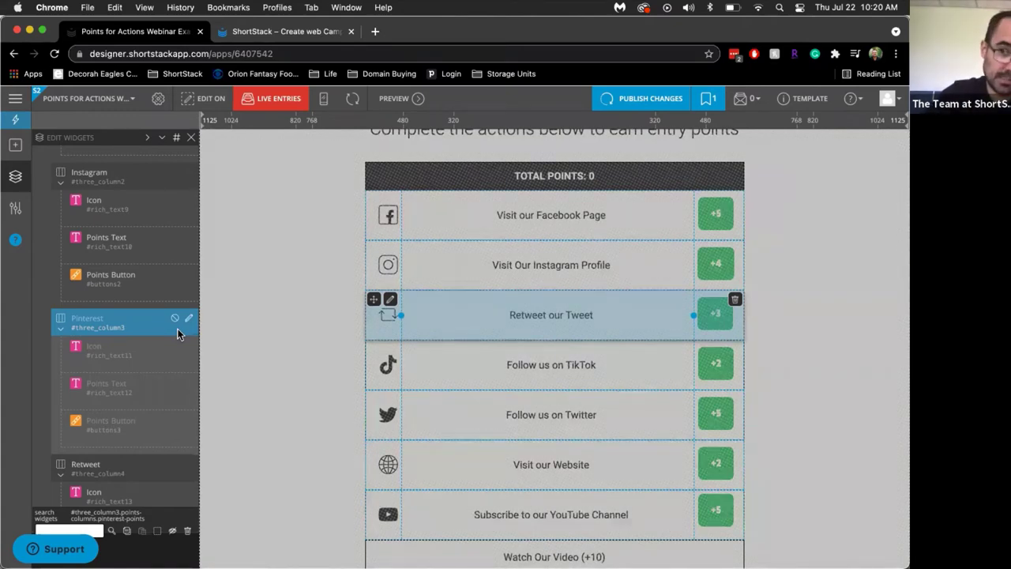
scroll(165, 330, up, 2)
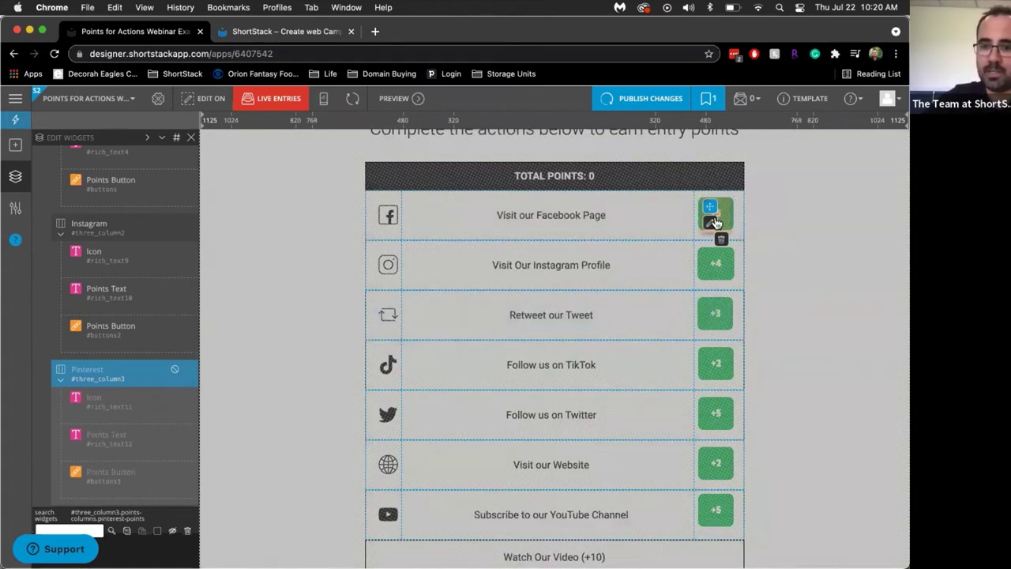
click(711, 222)
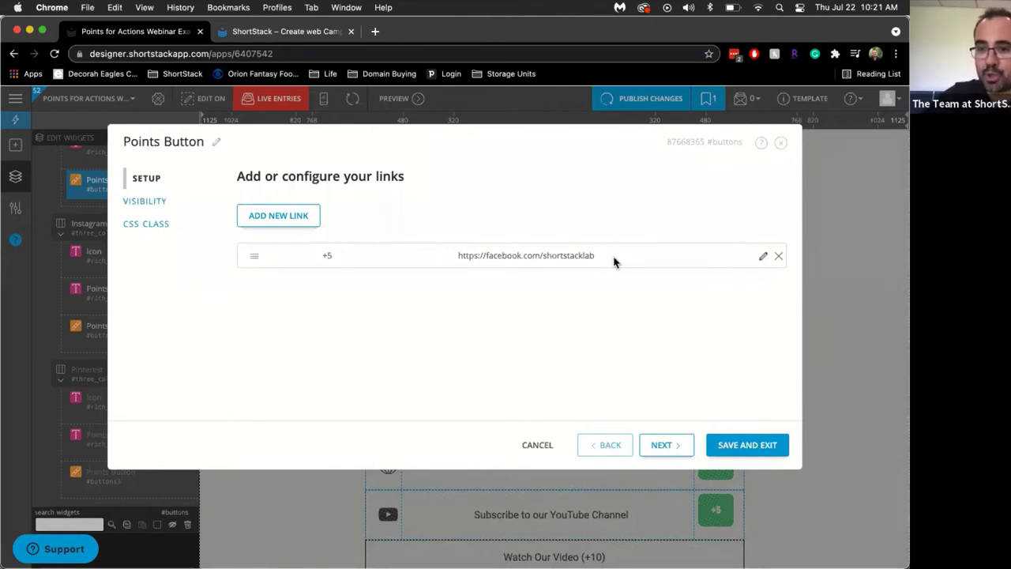
click(762, 258)
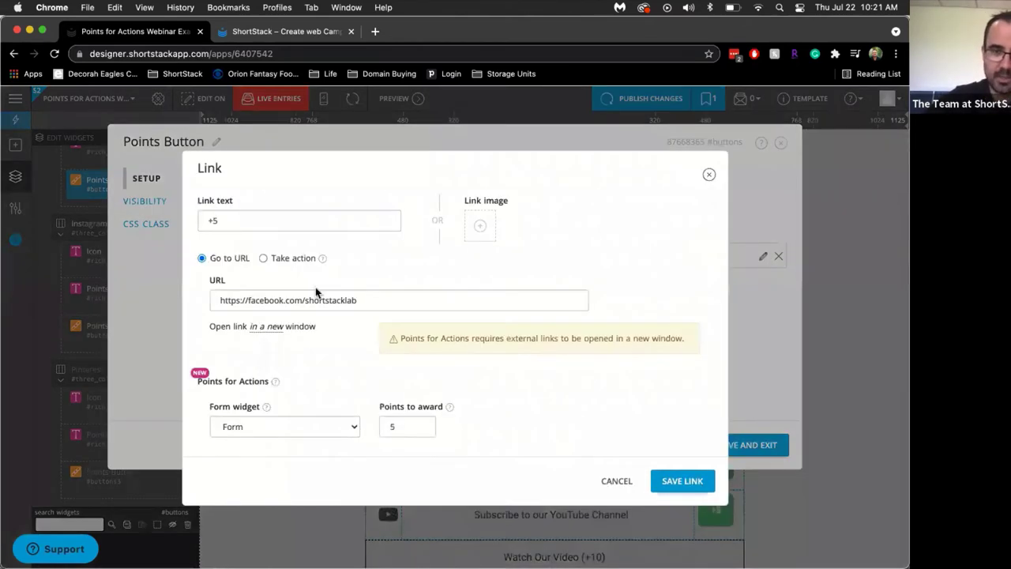
click(370, 299)
key(BackSpace)
key(BackSpace)
key(BackSpace)
key(BackSpace)
key(BackSpace)
key(BackSpace)
key(BackSpace)
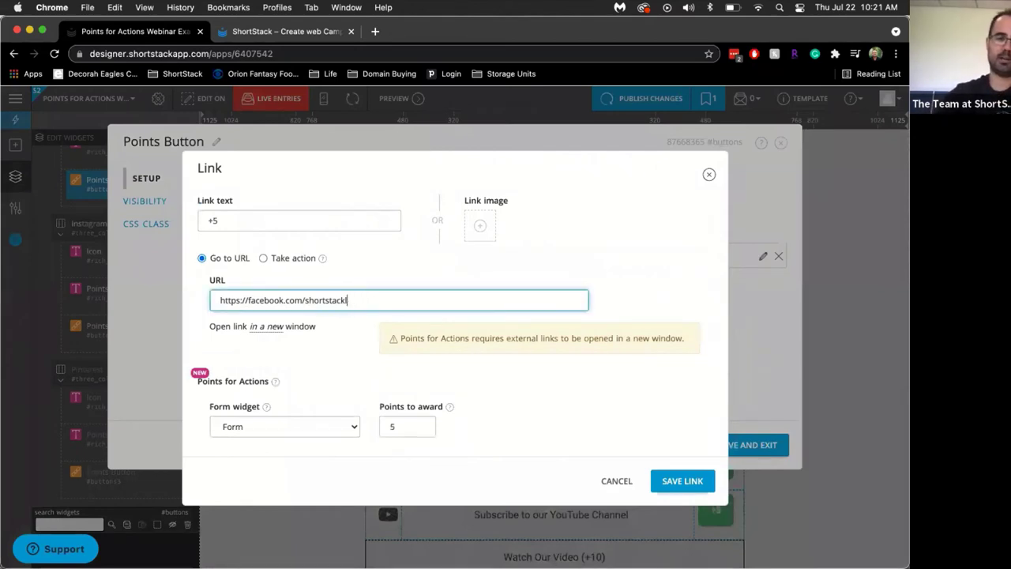
key(BackSpace)
key(BackSpace)
key(BackSpace)
key(BackSpace)
key(BackSpace)
key(BackSpace)
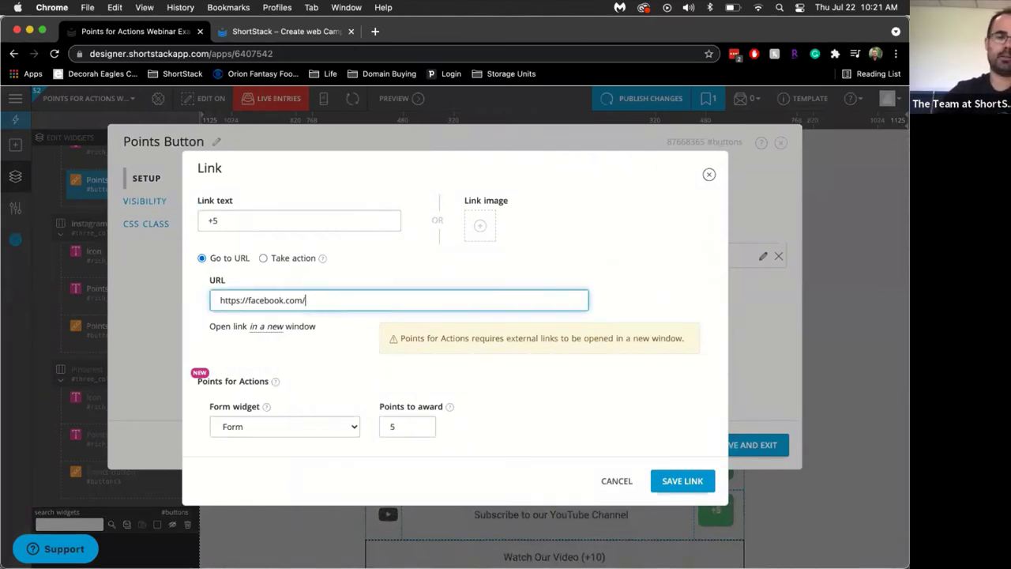
text(cocacola)
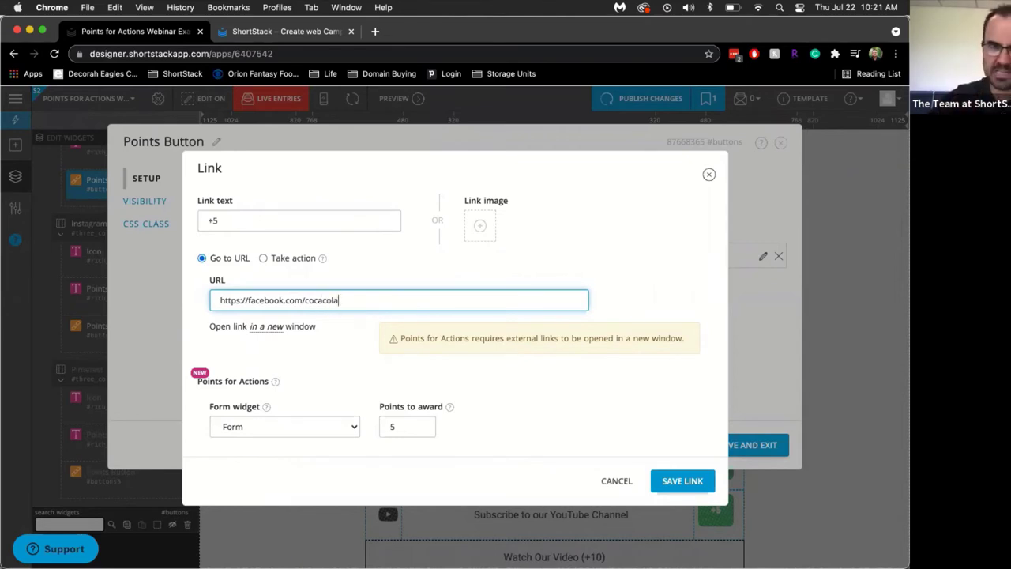
Step: Set the Facebook button's link text to +100 and its points to award to 100, and save the link and widget
click(241, 220)
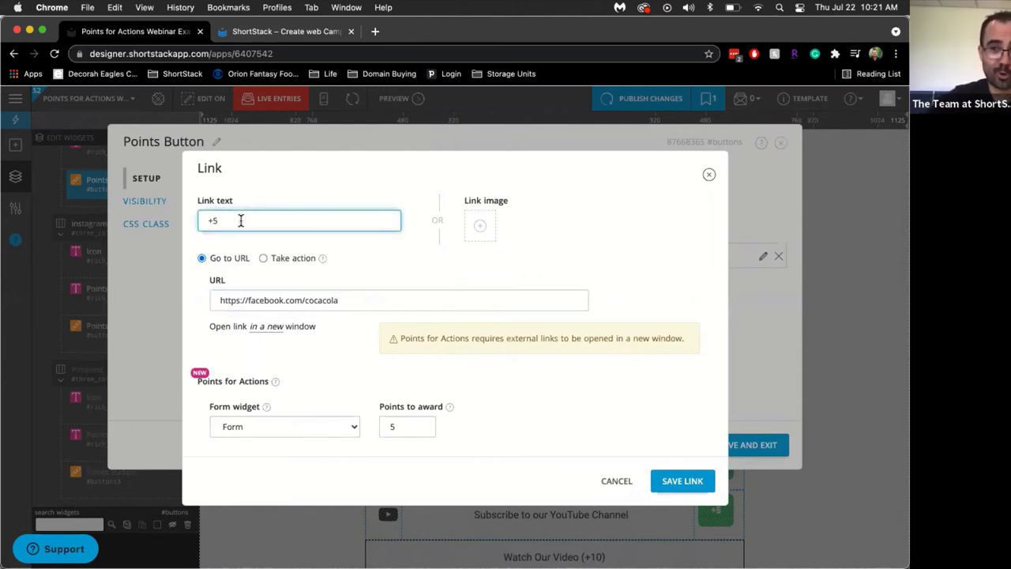
key(BackSpace)
text(100)
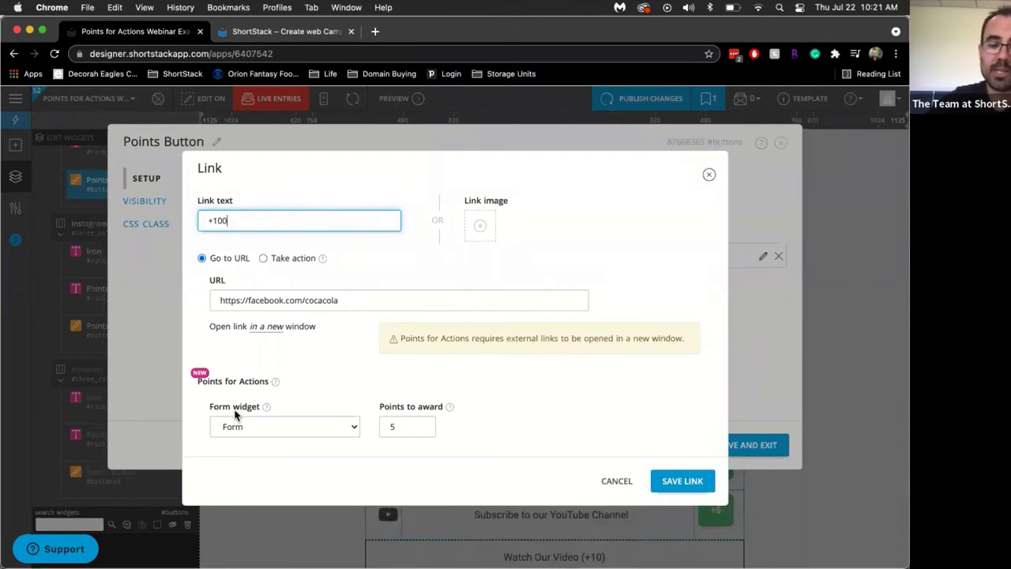
drag(378, 410, 440, 410)
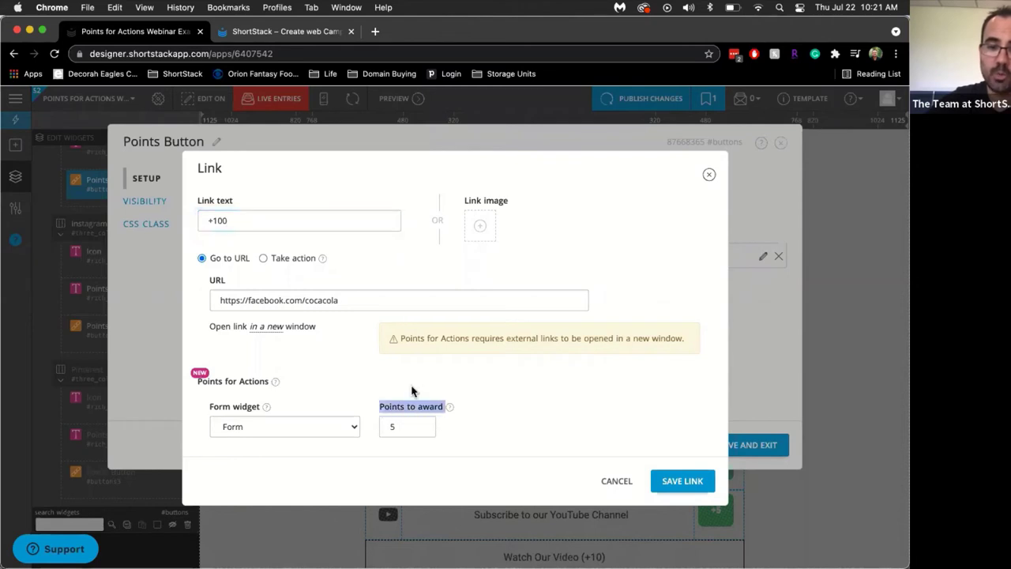
click(408, 407)
click(405, 416)
text(100)
click(582, 404)
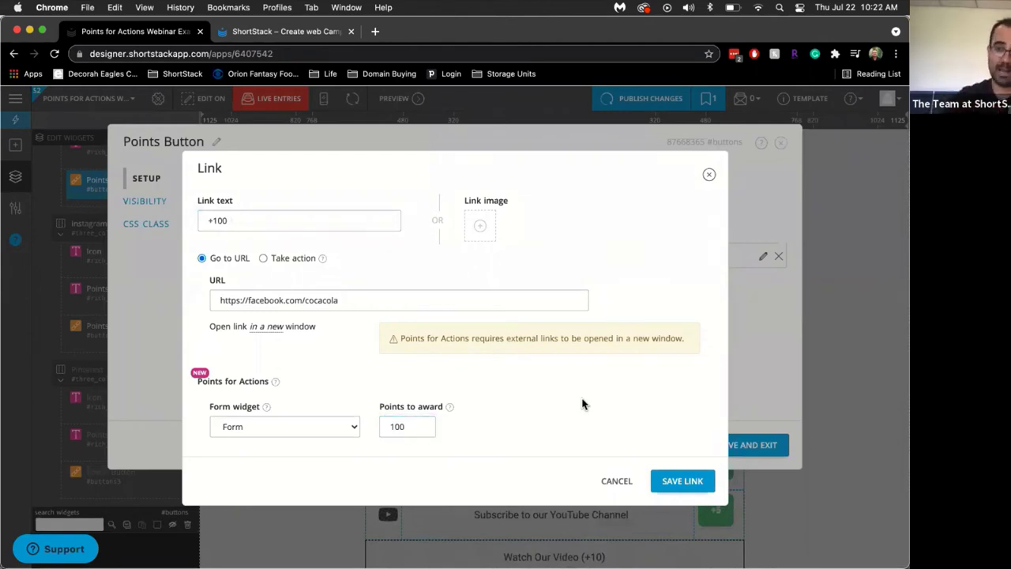
click(682, 485)
click(747, 437)
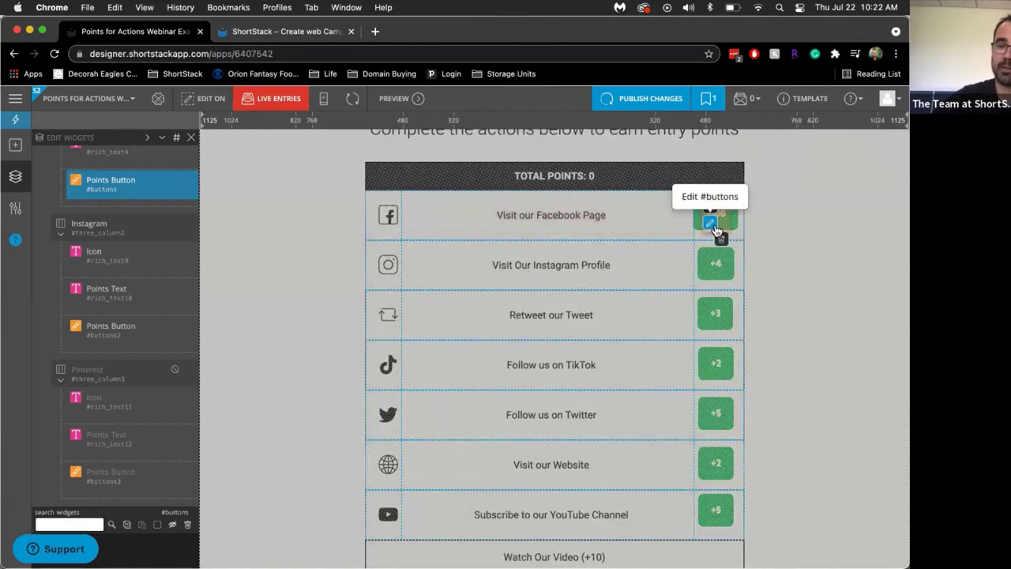
Step: Review the Facebook points button's link text and open-in-new-window setting, and save it without changes
click(711, 224)
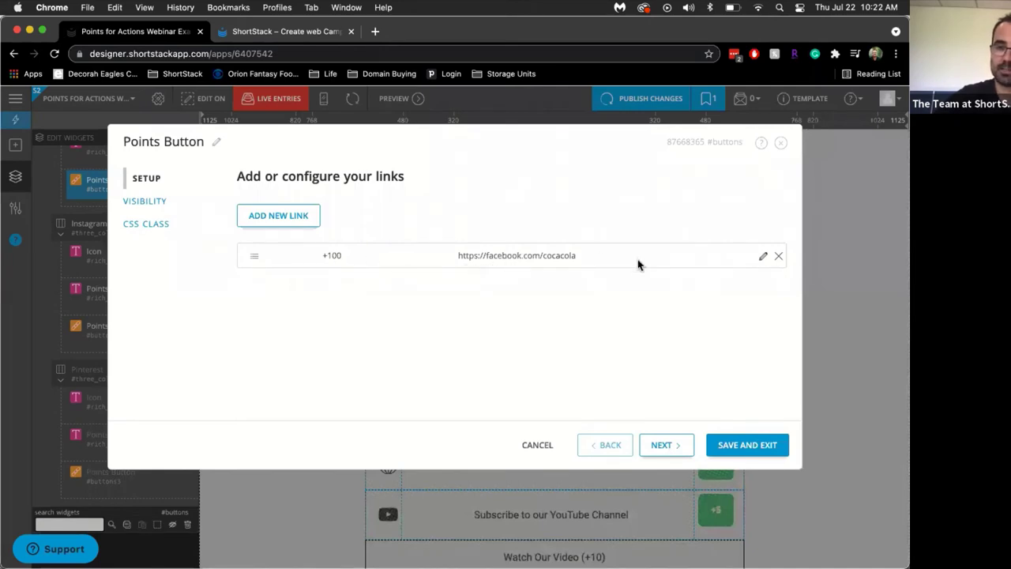
click(762, 258)
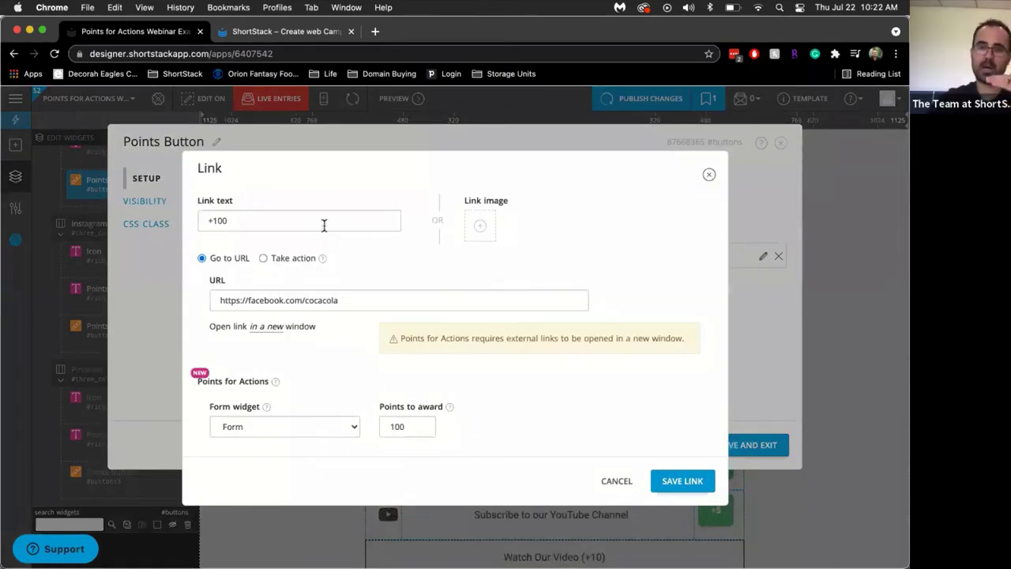
drag(193, 207, 253, 204)
click(236, 220)
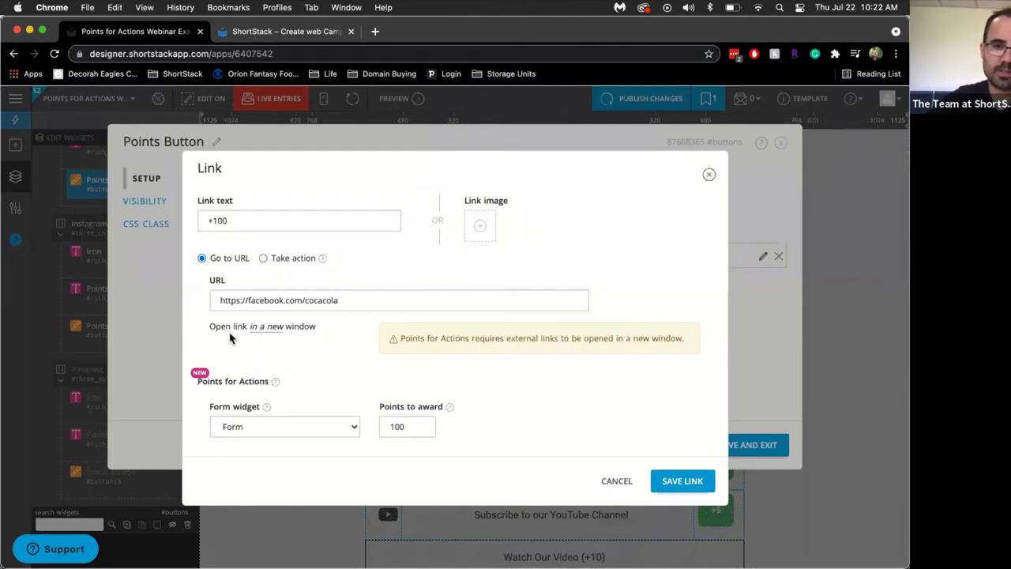
drag(215, 327, 326, 356)
click(326, 355)
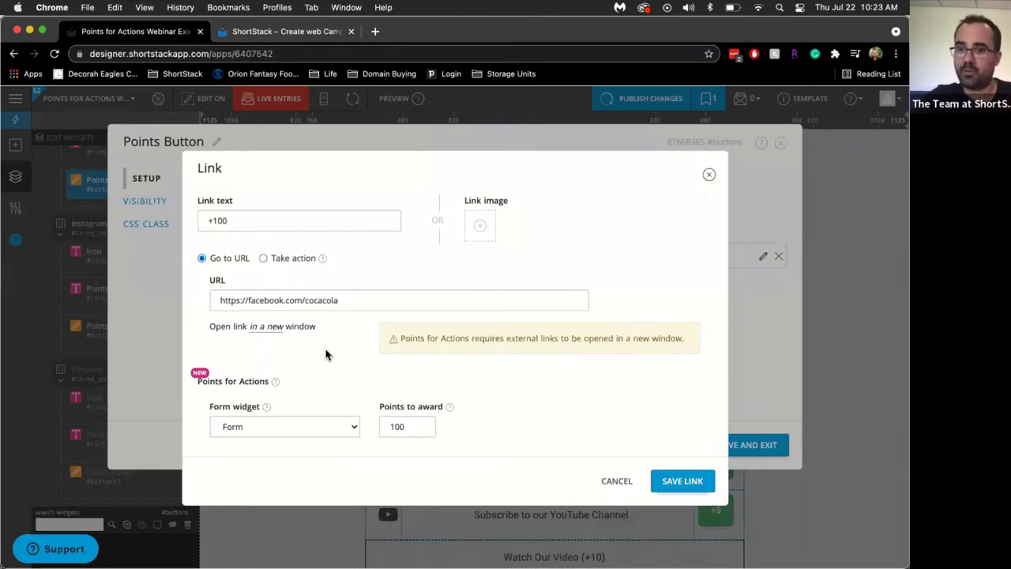
click(665, 482)
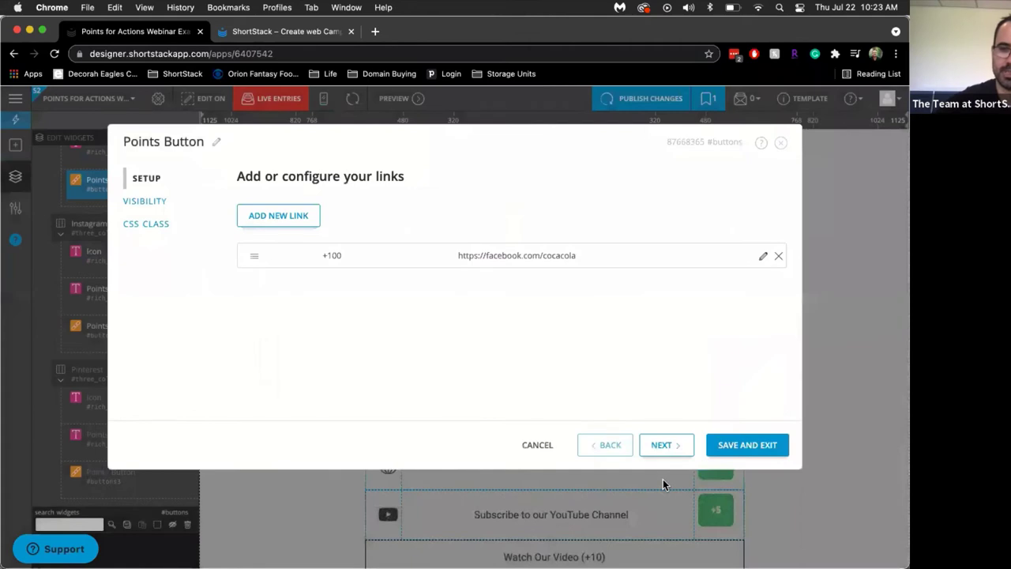
click(755, 445)
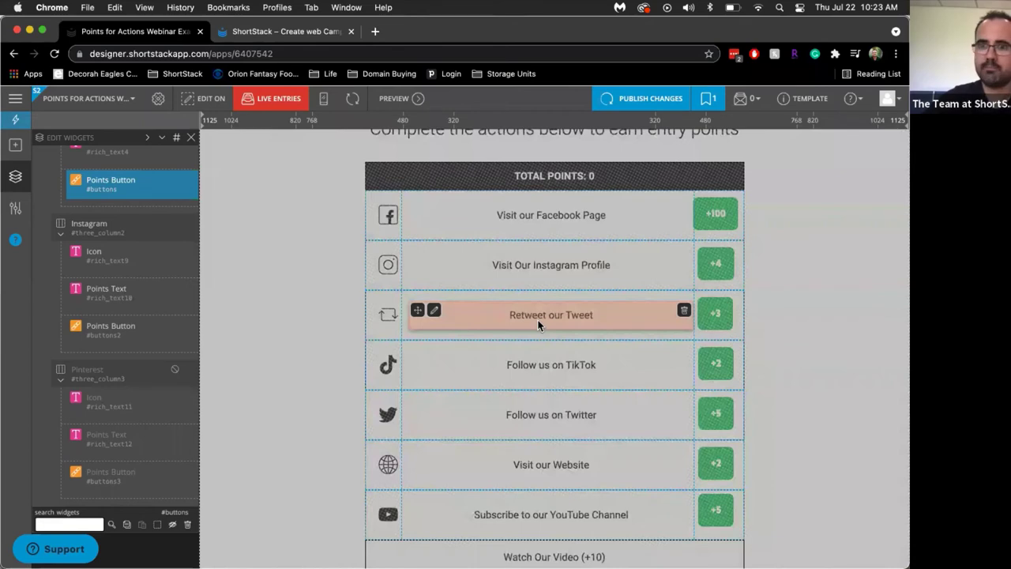
Step: Replace the "Retweet our Tweet" action text with "Visit our Shopify Store" and save the widget
click(433, 310)
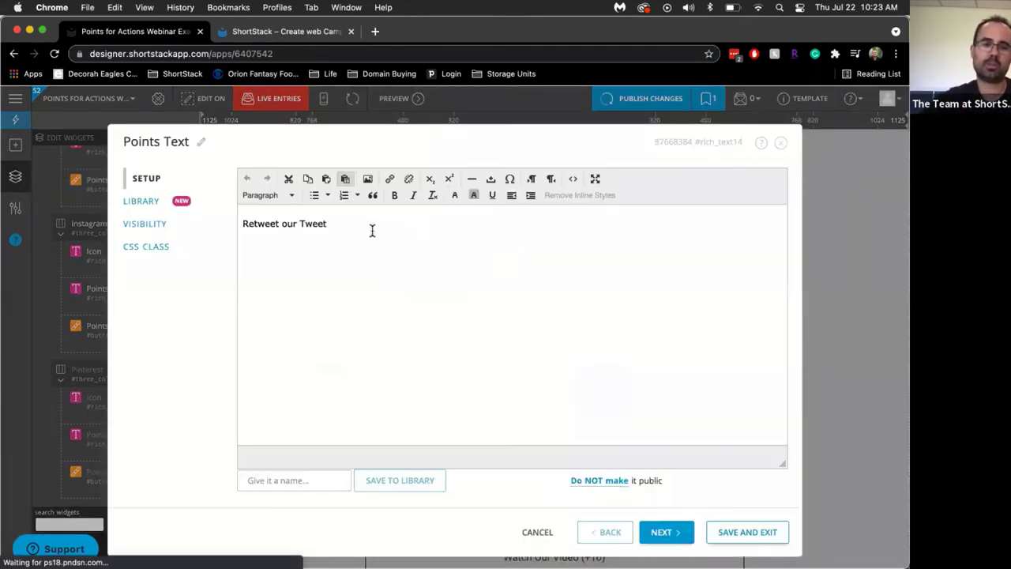
triple_click(372, 229)
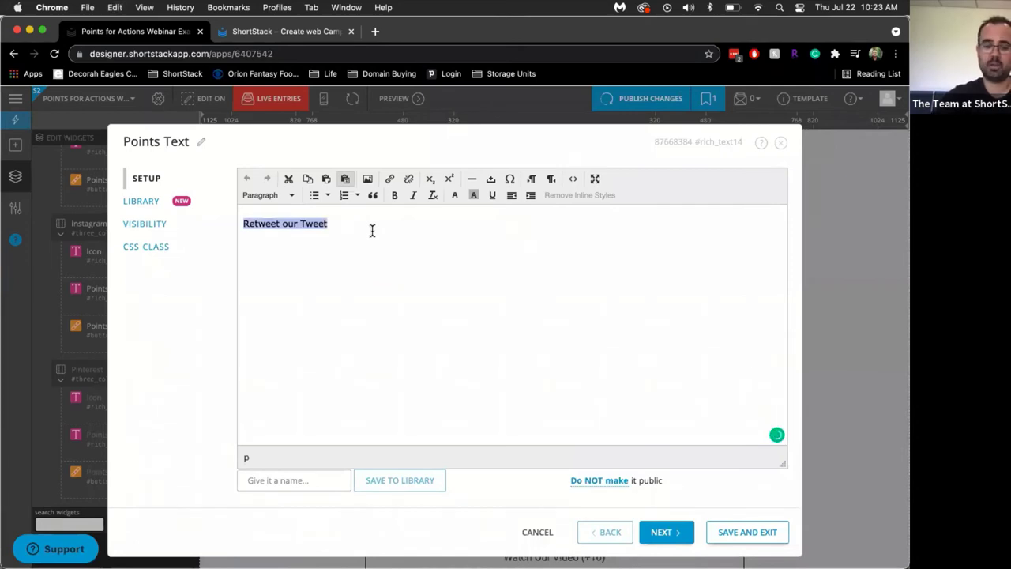
text(Visit )
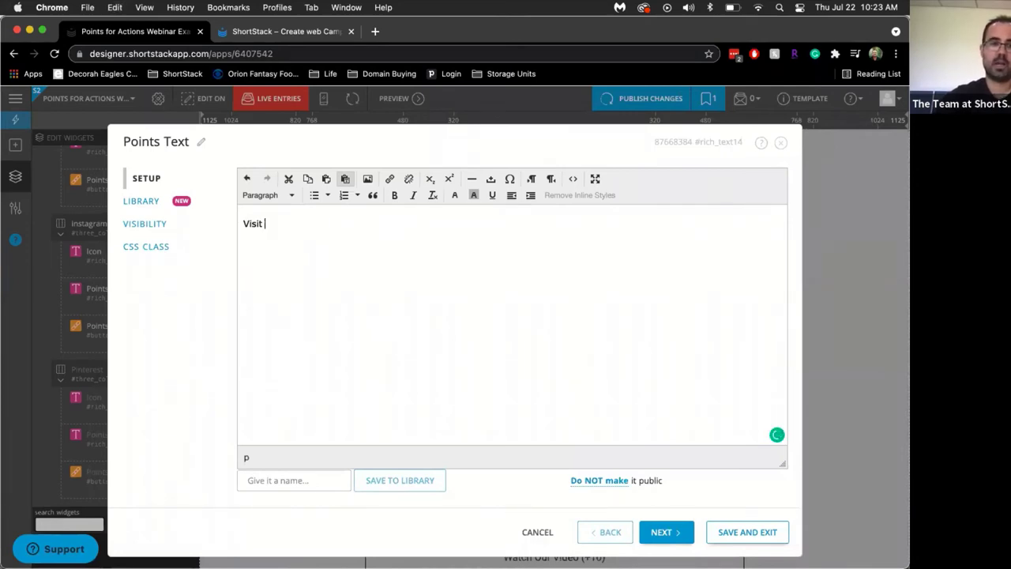
text(our Shopify )
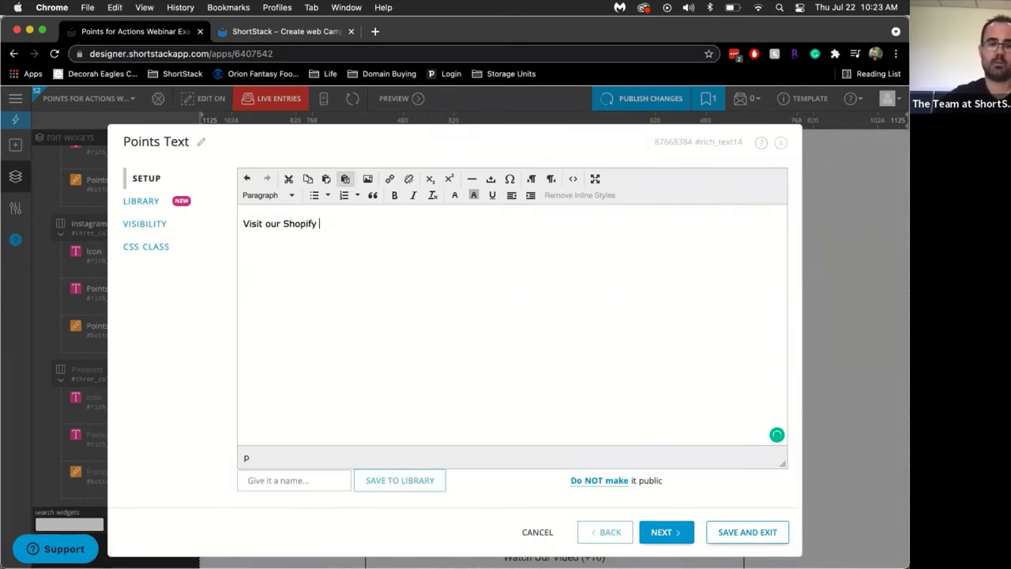
text(Store)
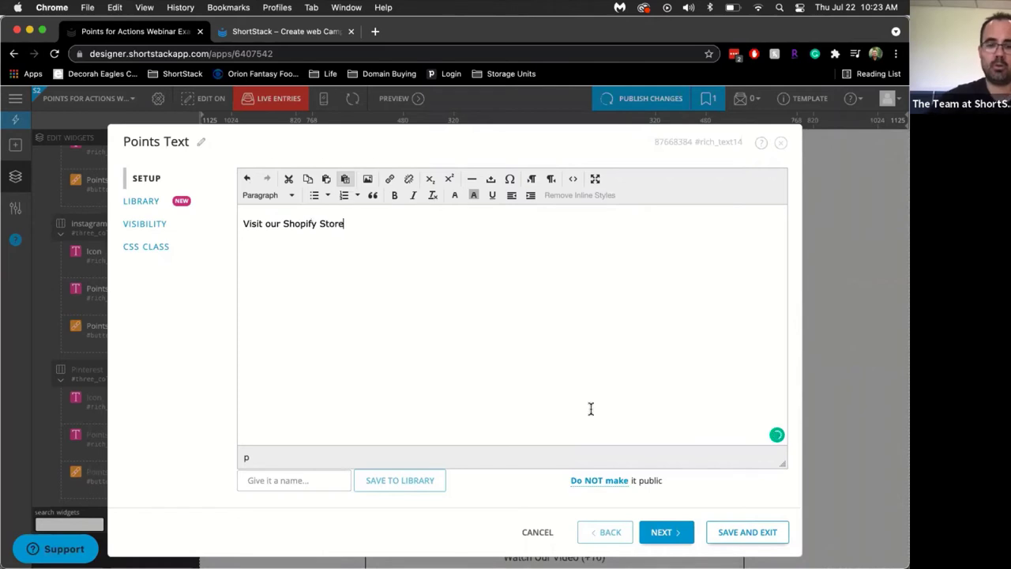
click(733, 538)
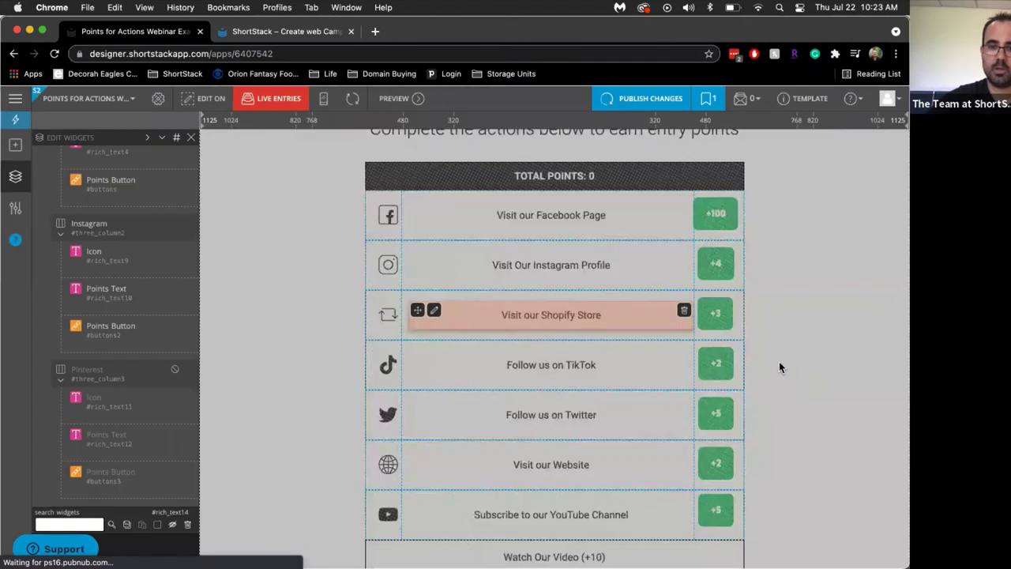
Step: Try to open the settings of the Total Points text widget above the actions
mouse_move(387, 316)
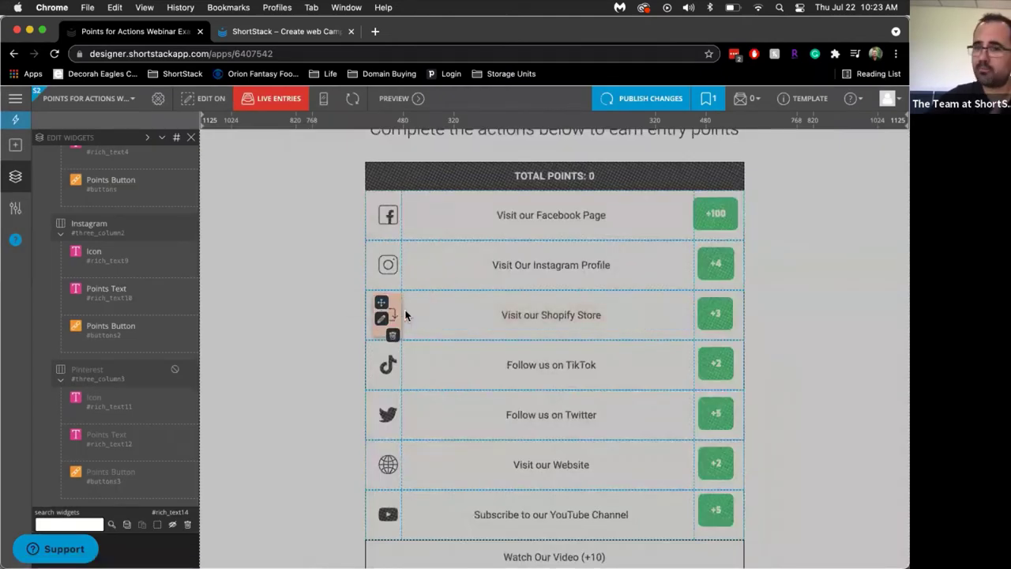
mouse_move(706, 319)
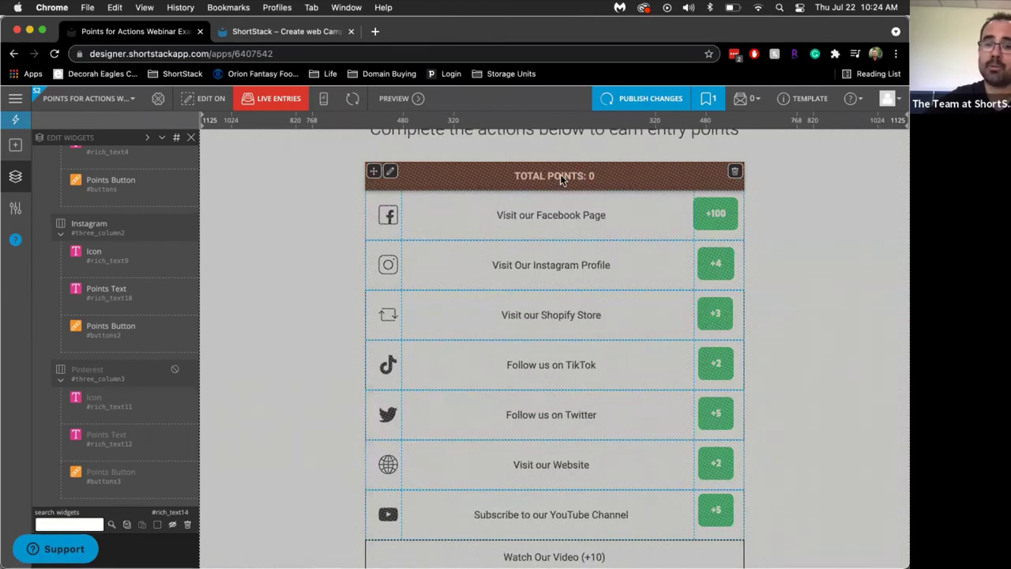
click(395, 180)
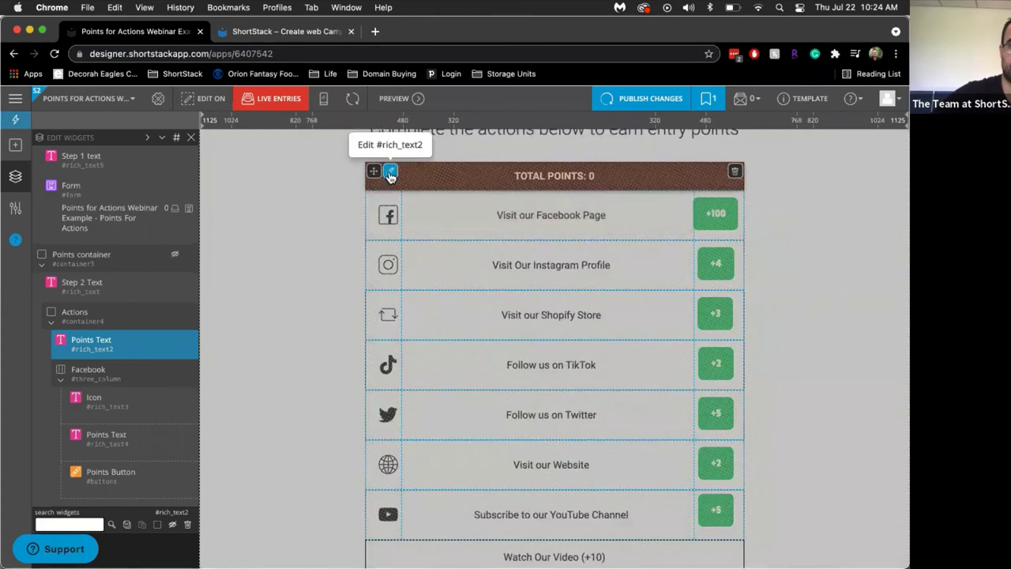
click(189, 346)
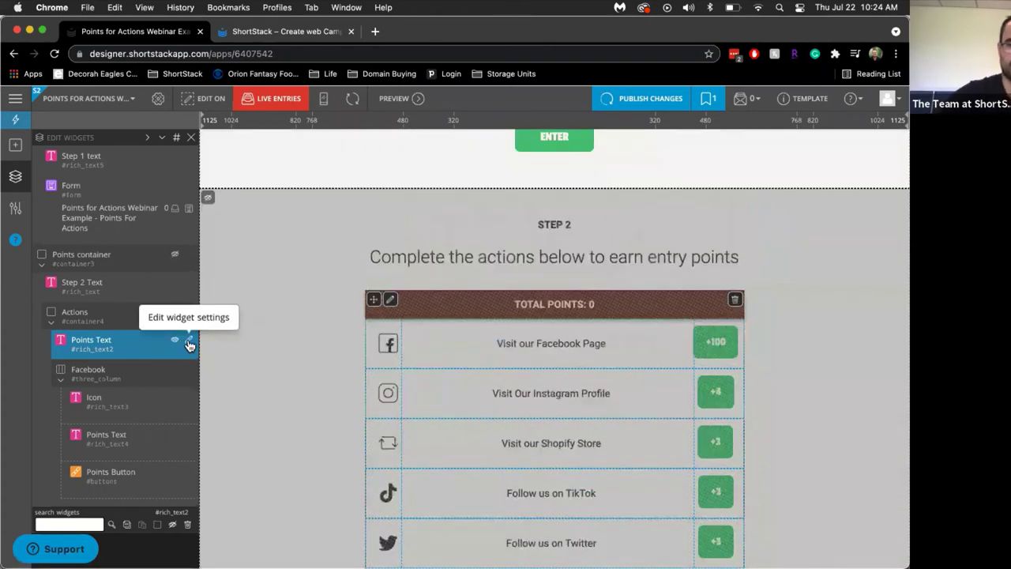
Step: Reload the campaign designer, dismiss the template instructions and return to the Step 2 points actions
click(54, 54)
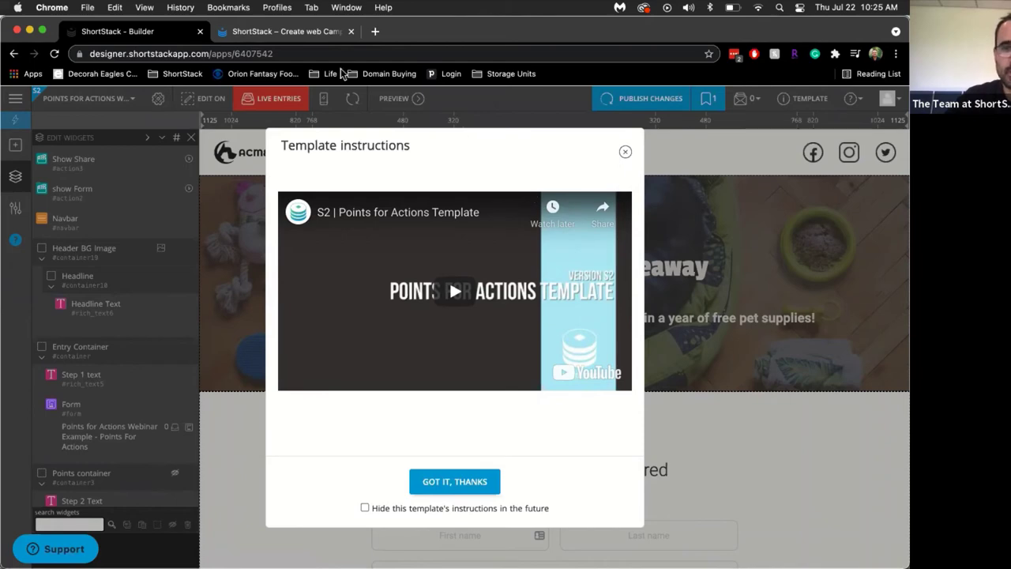
click(624, 152)
scroll(585, 273, down, 10)
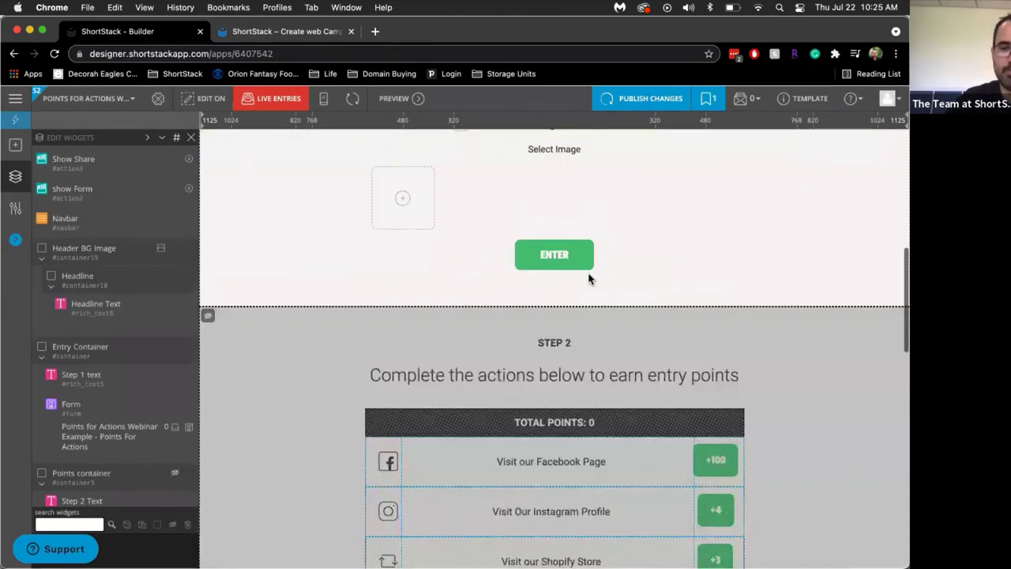
scroll(623, 336, down, 3)
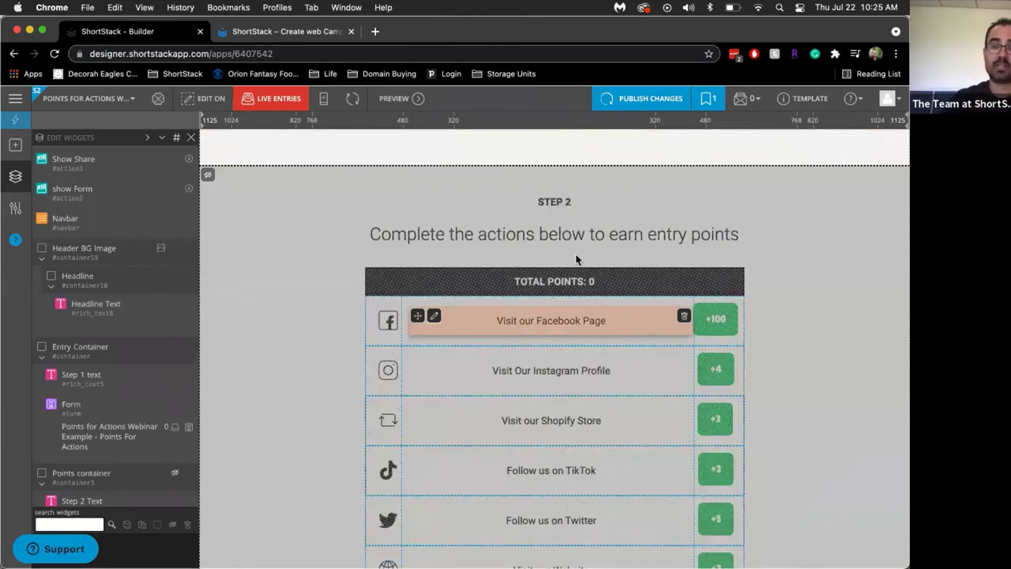
scroll(600, 260, up, 4)
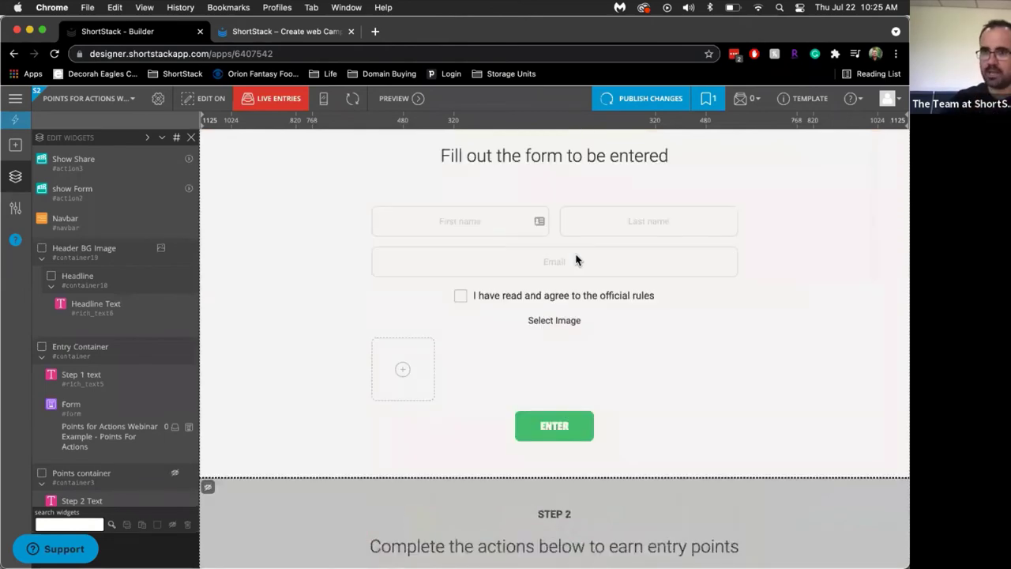
scroll(576, 260, down, 4)
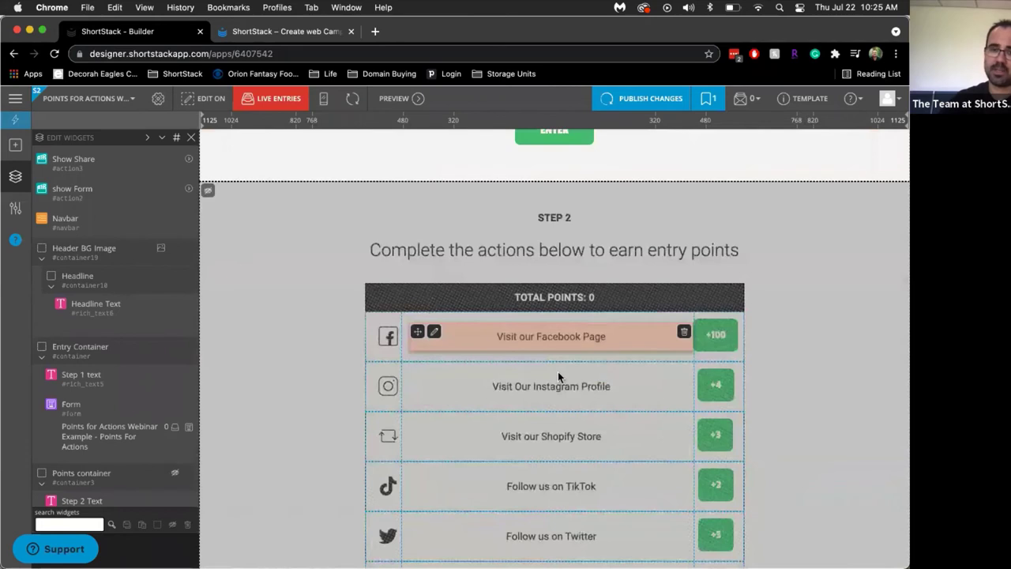
scroll(549, 380, down, 1)
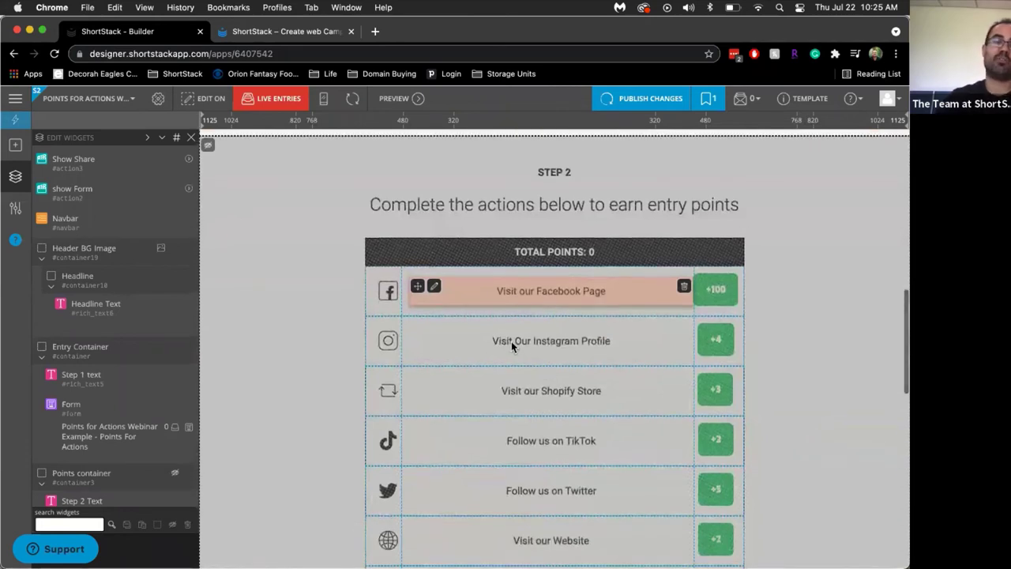